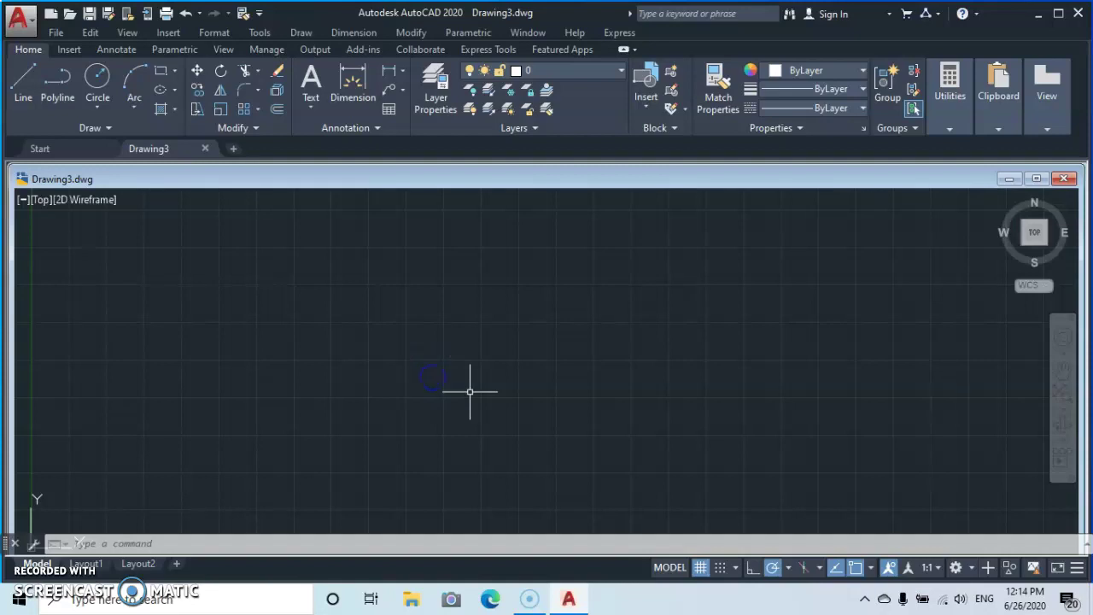
click(439, 378)
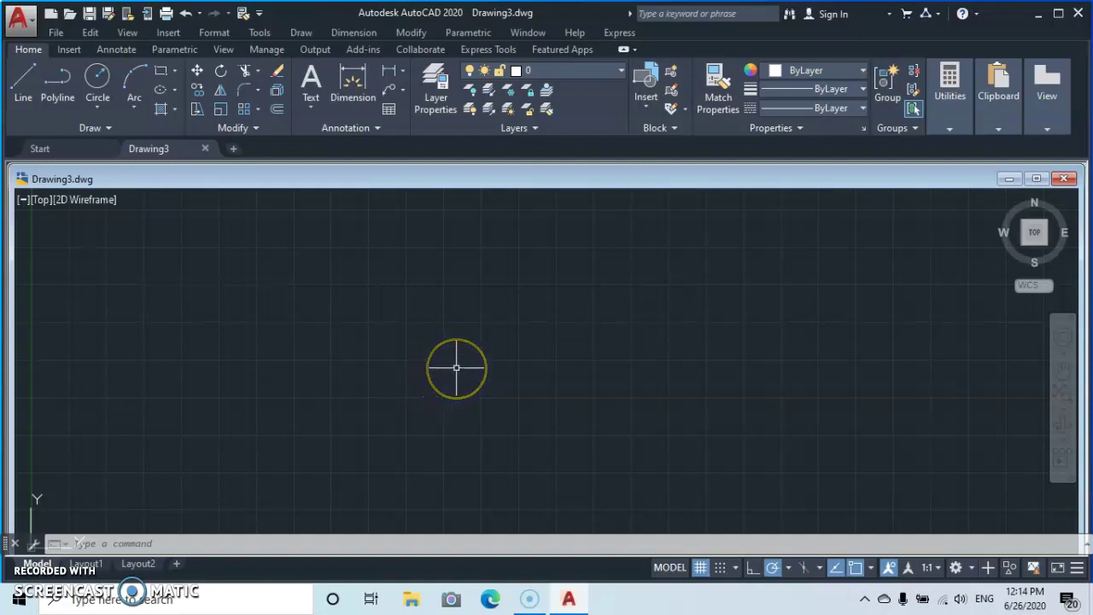
click(470, 373)
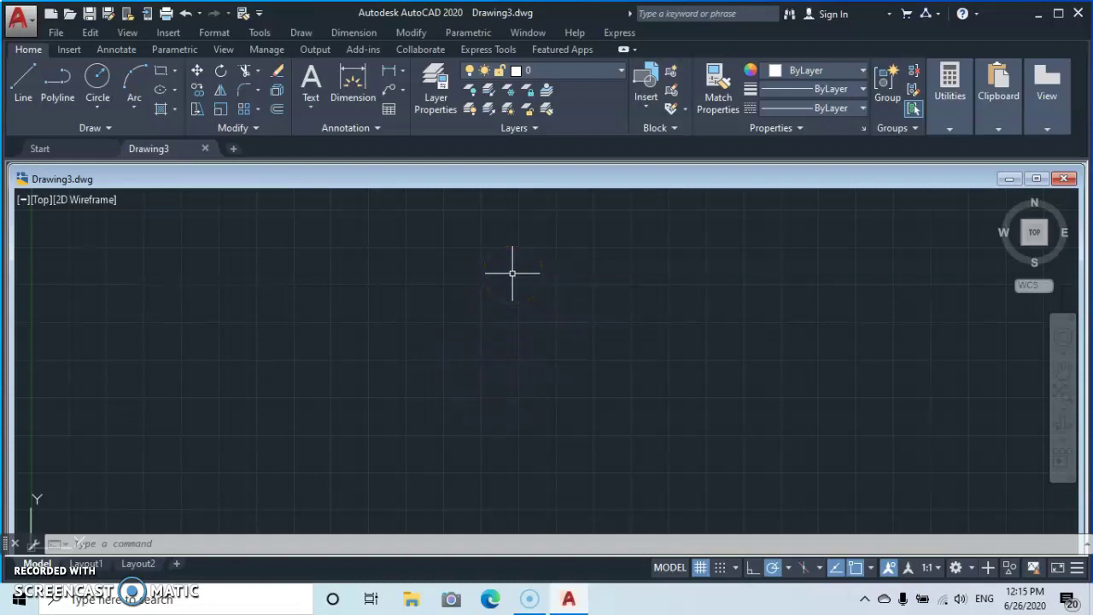
Configure the drawing units to decimal length with 0.00 precision and meters as the insertion scale
text(UN)
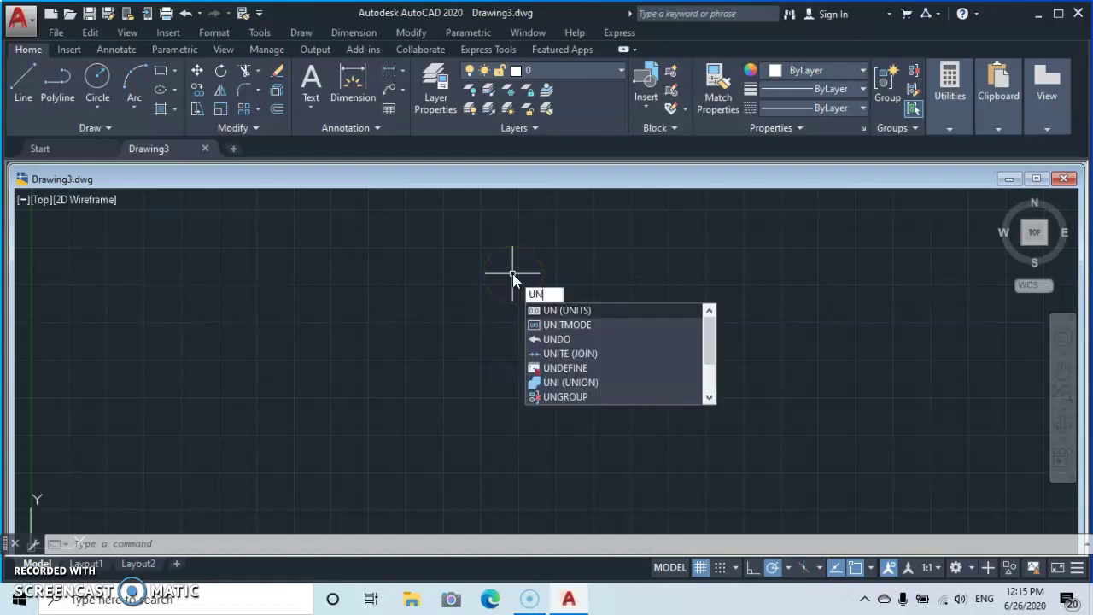
key(Return)
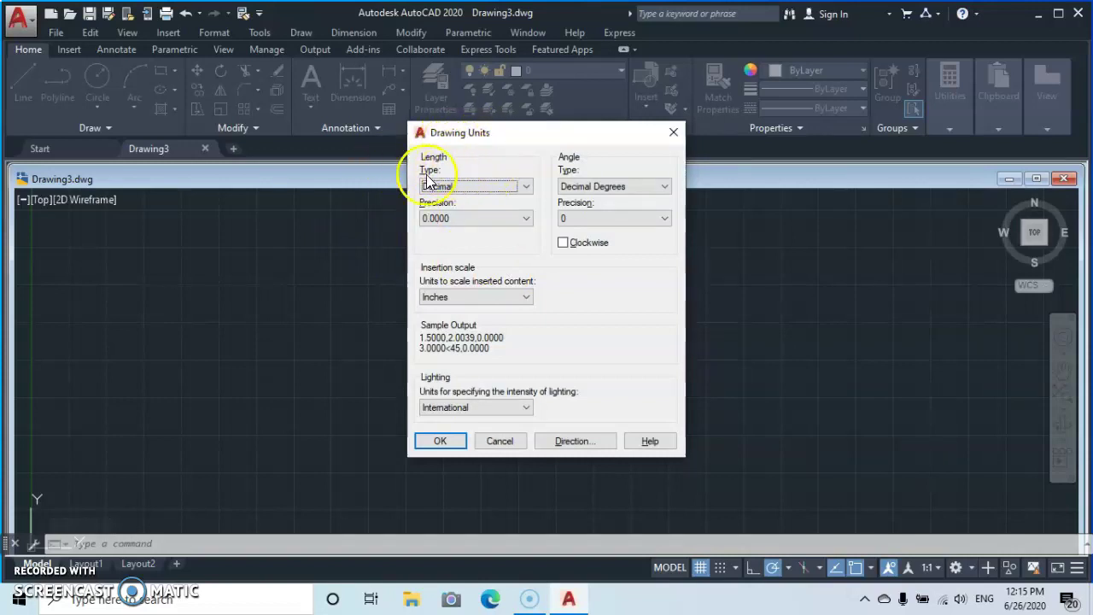
click(523, 186)
click(459, 211)
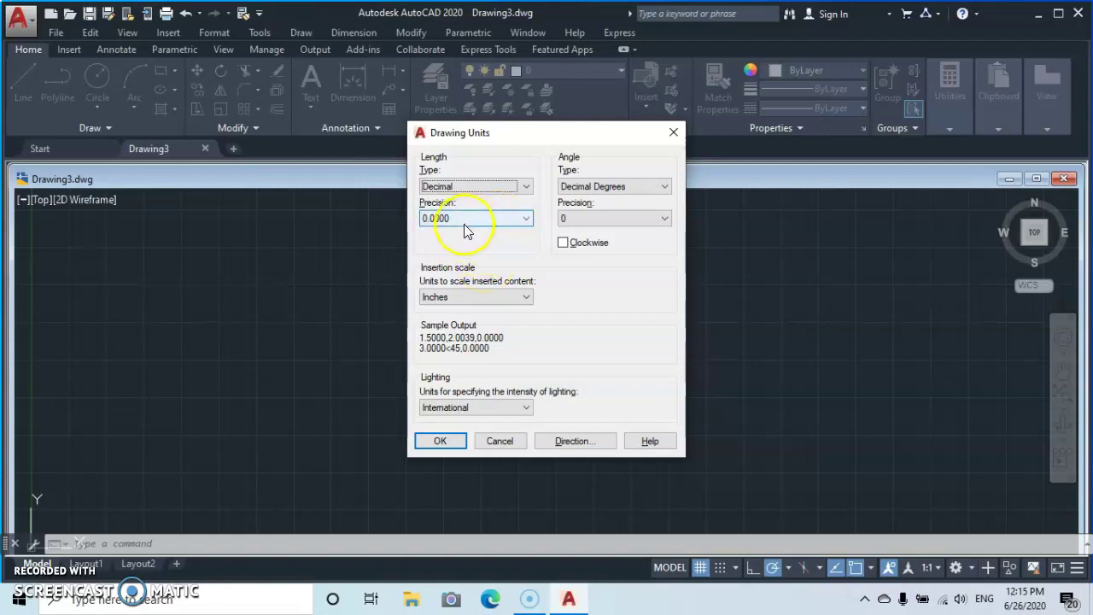
click(526, 219)
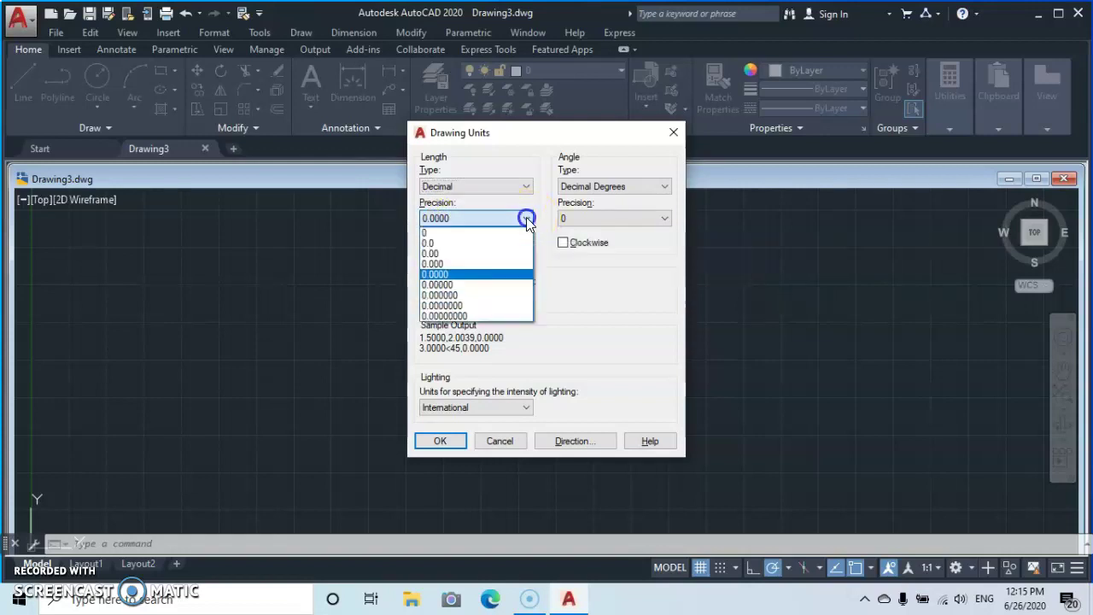
click(444, 256)
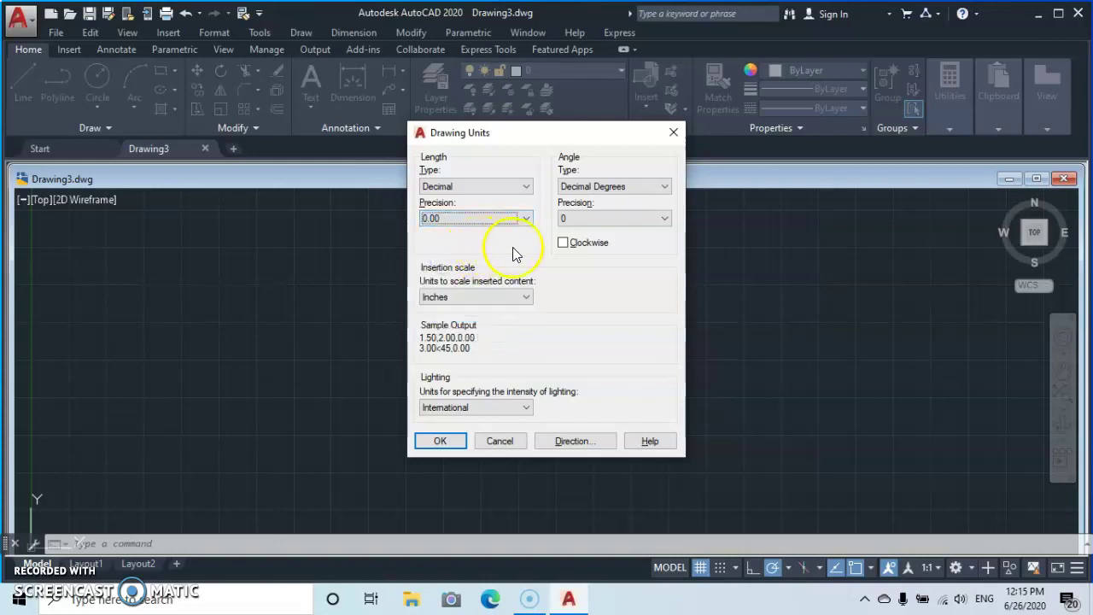
click(530, 296)
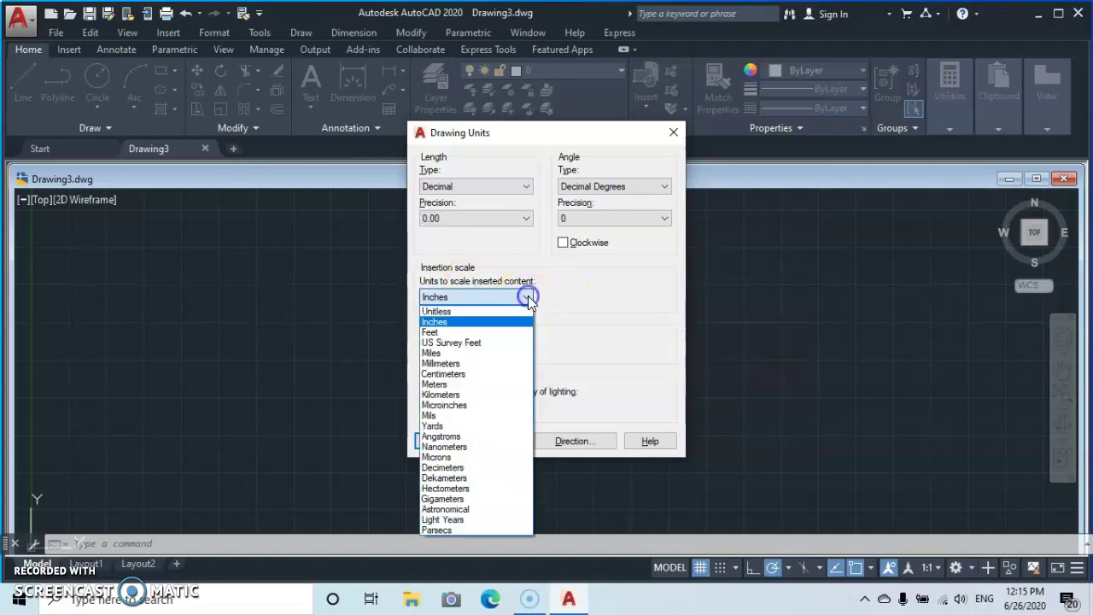
click(482, 385)
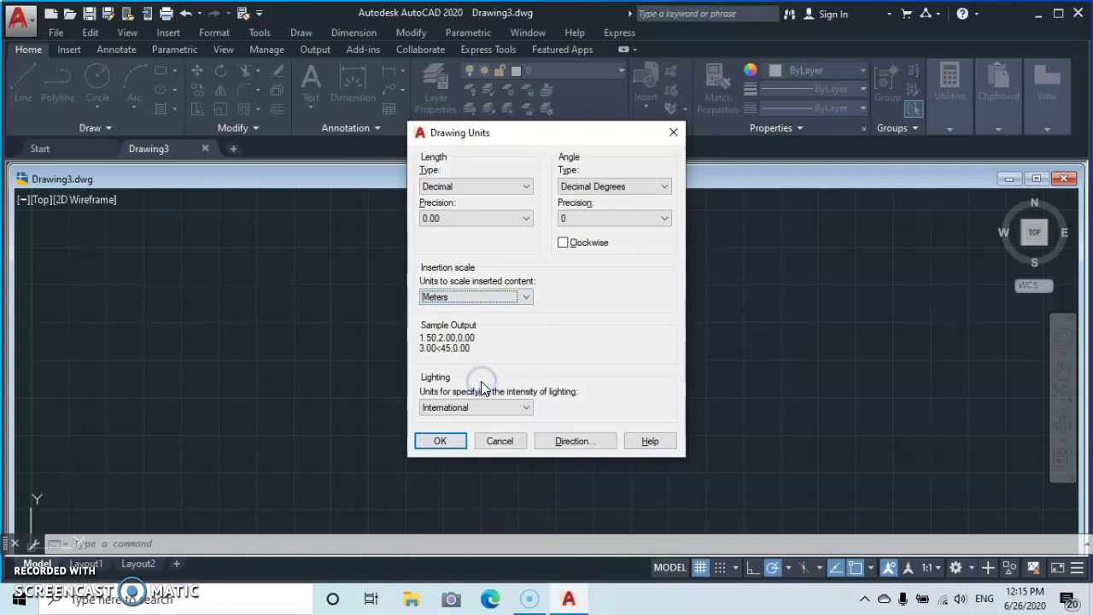
click(440, 440)
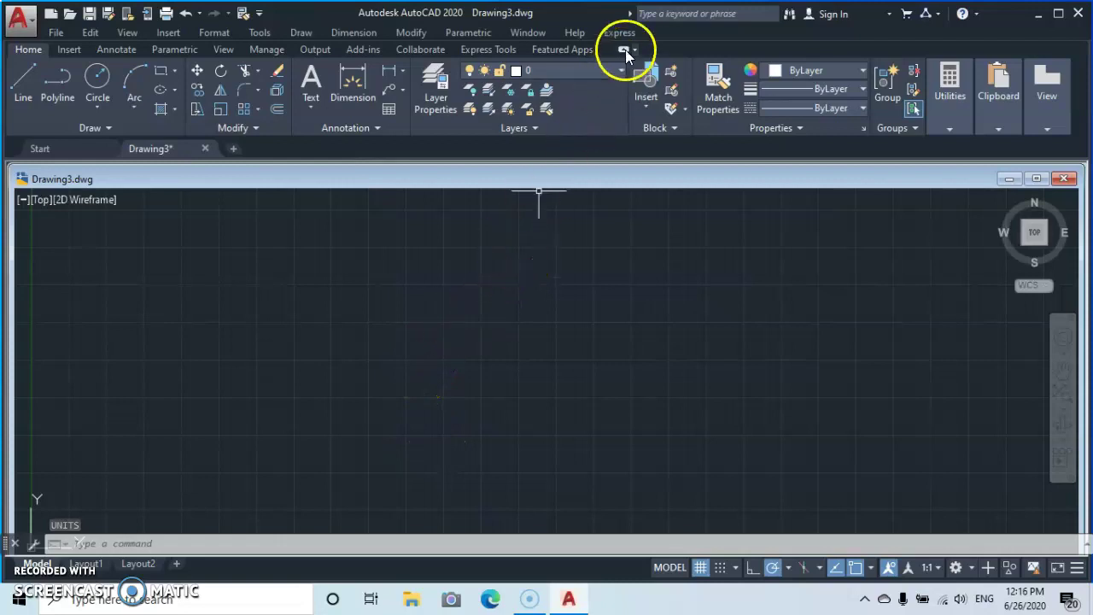
Create a new layer named "dim" in the layer properties and set its color to yellow
click(434, 93)
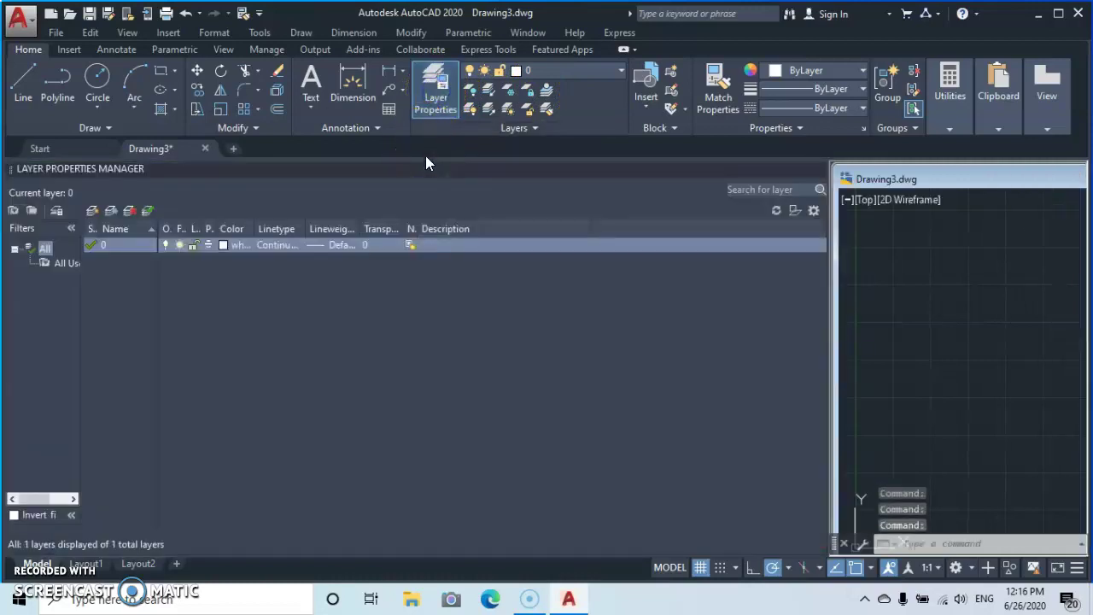
click(91, 212)
key(BackSpace)
text(dim)
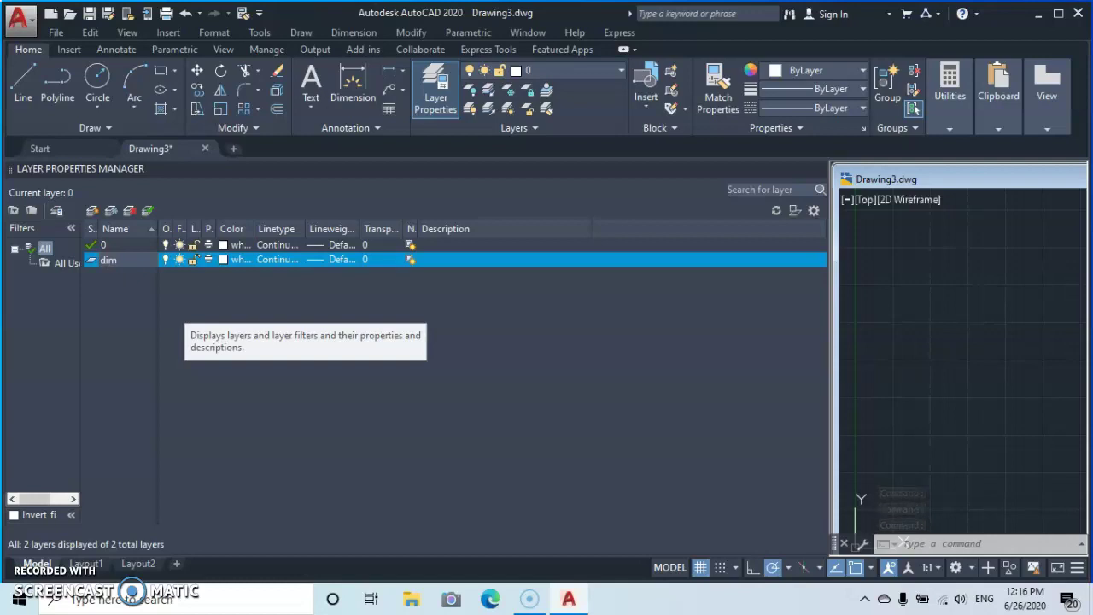
click(220, 259)
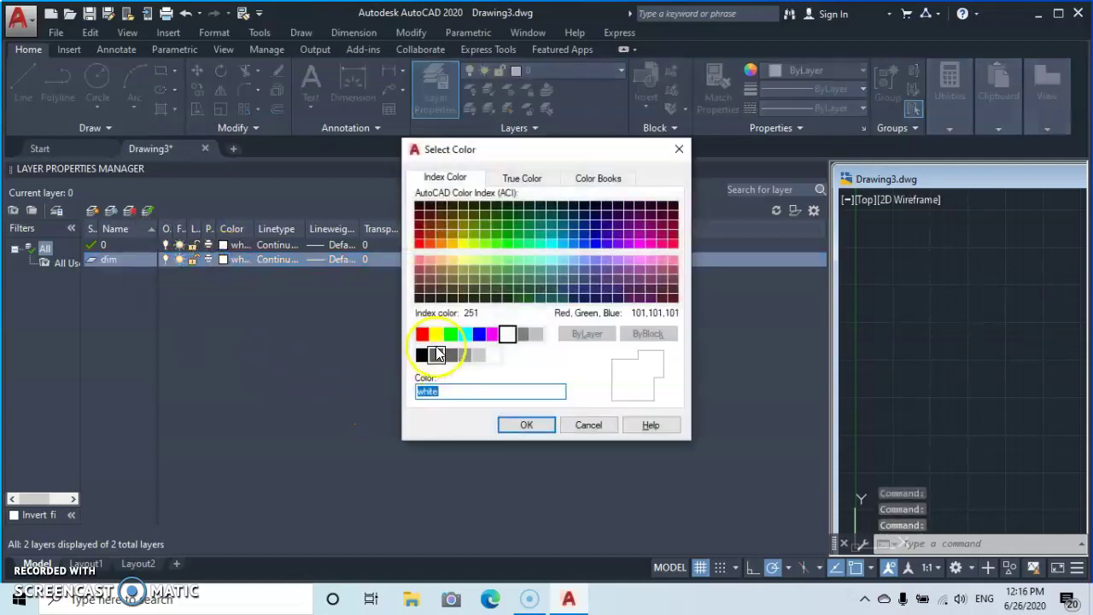
click(435, 334)
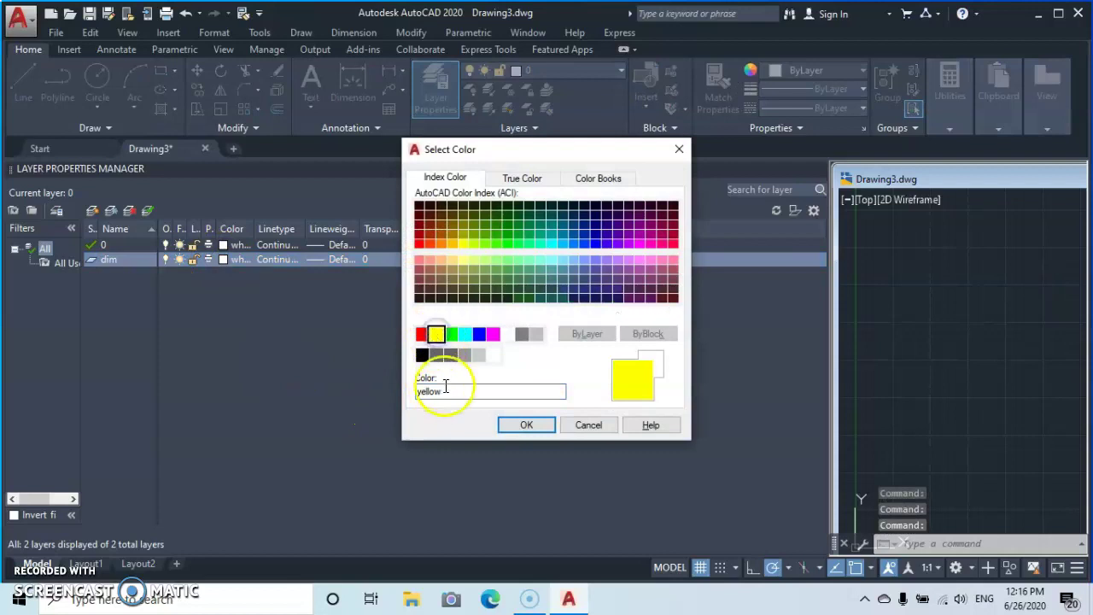
click(525, 426)
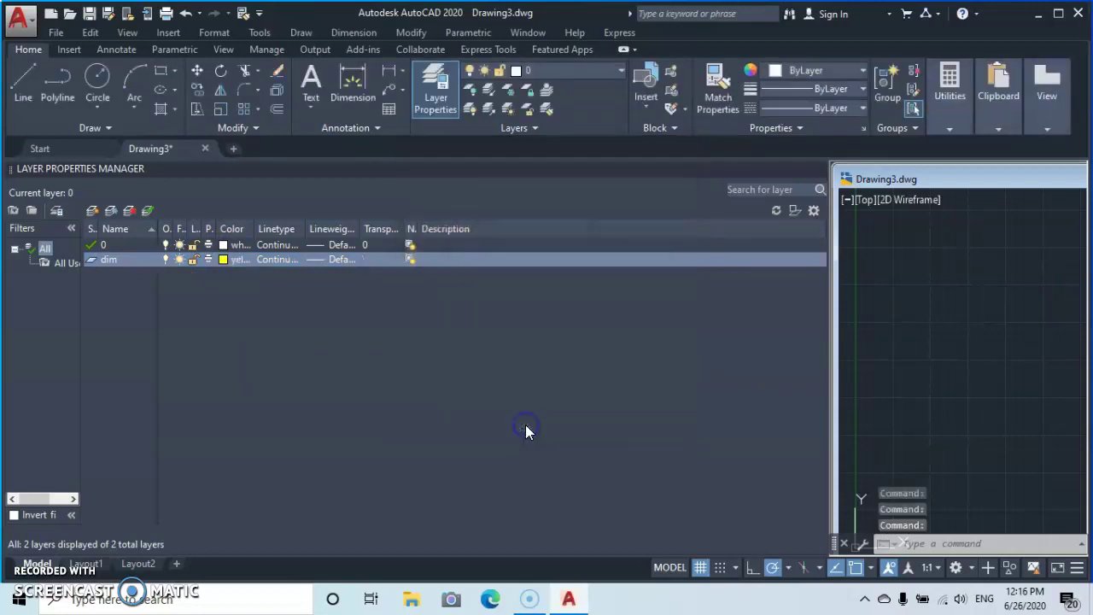
Add another layer named "structuer", set its color to green, and close the layer manager
click(91, 211)
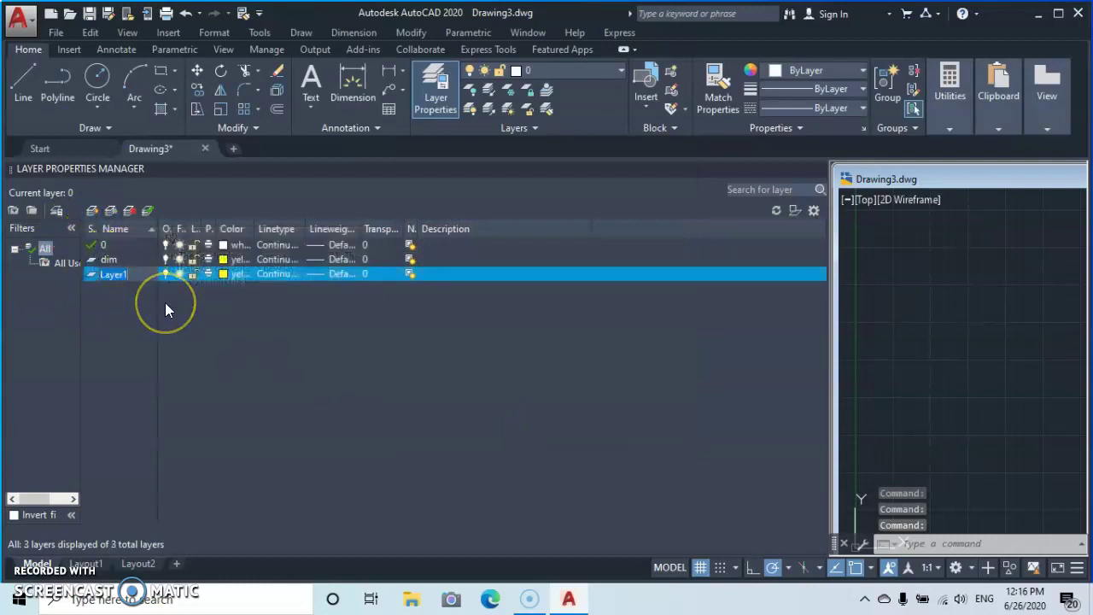
key(BackSpace)
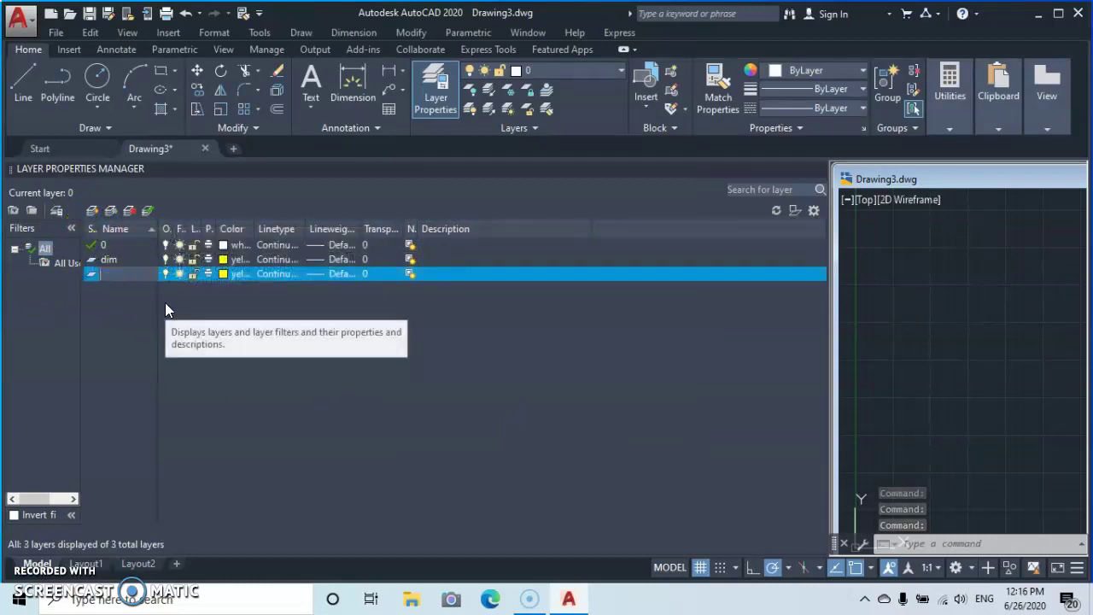
text(structuer)
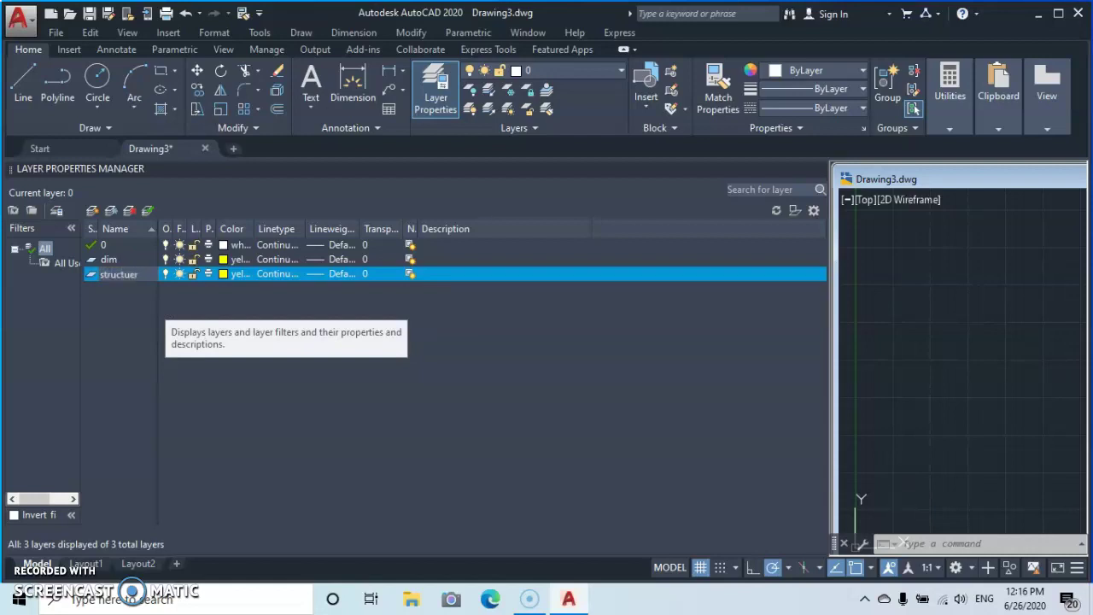
click(224, 271)
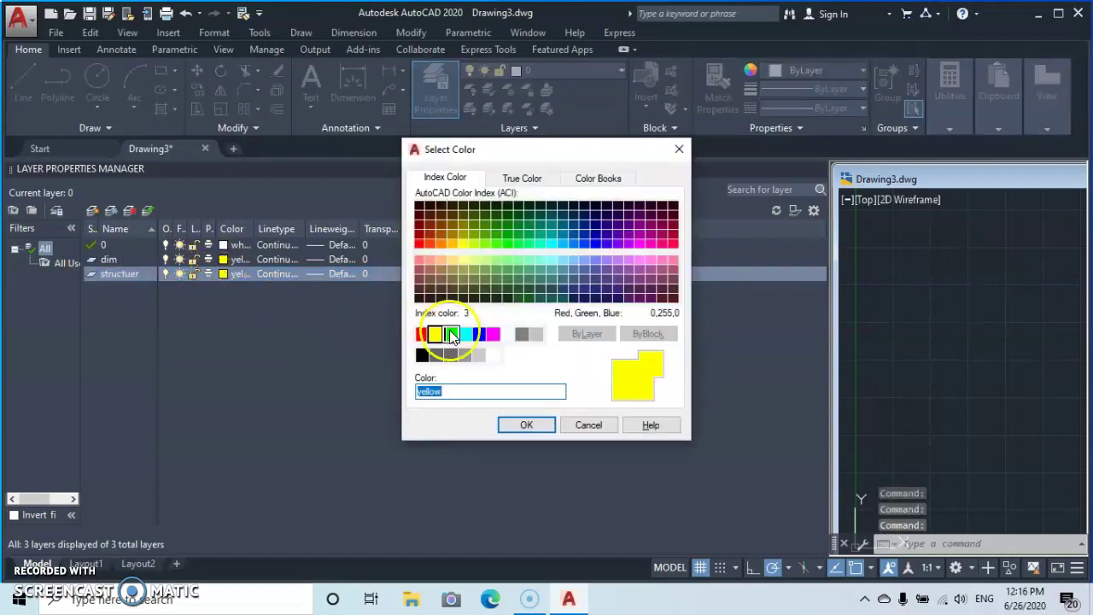
click(453, 335)
click(527, 425)
click(540, 376)
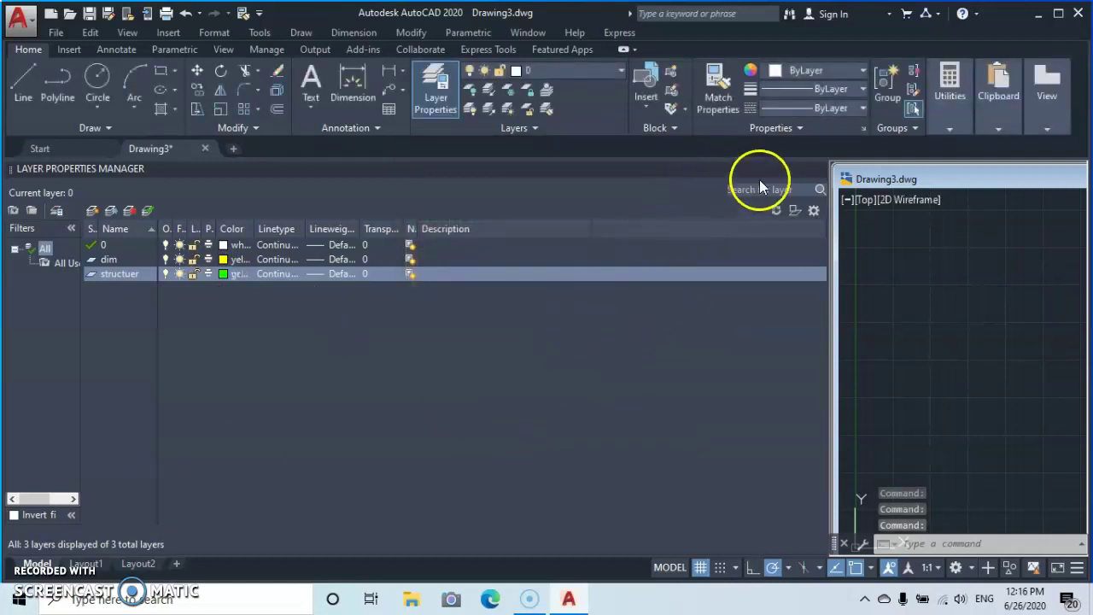
click(818, 167)
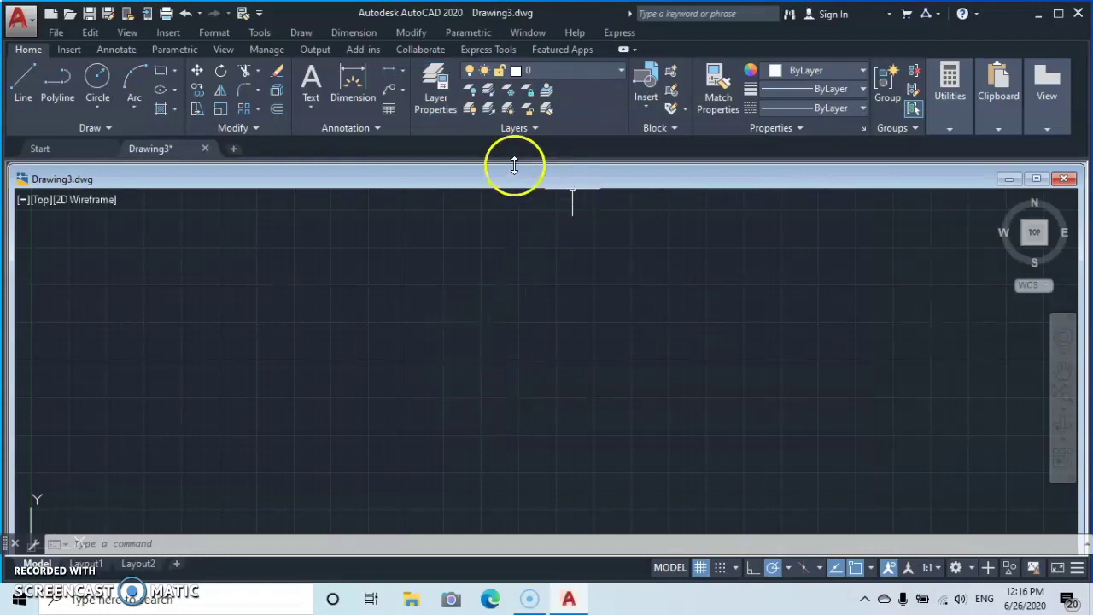
Draw a rectangle 30 wide and 15 high on the structuer layer in the middle of the drawing area
click(622, 71)
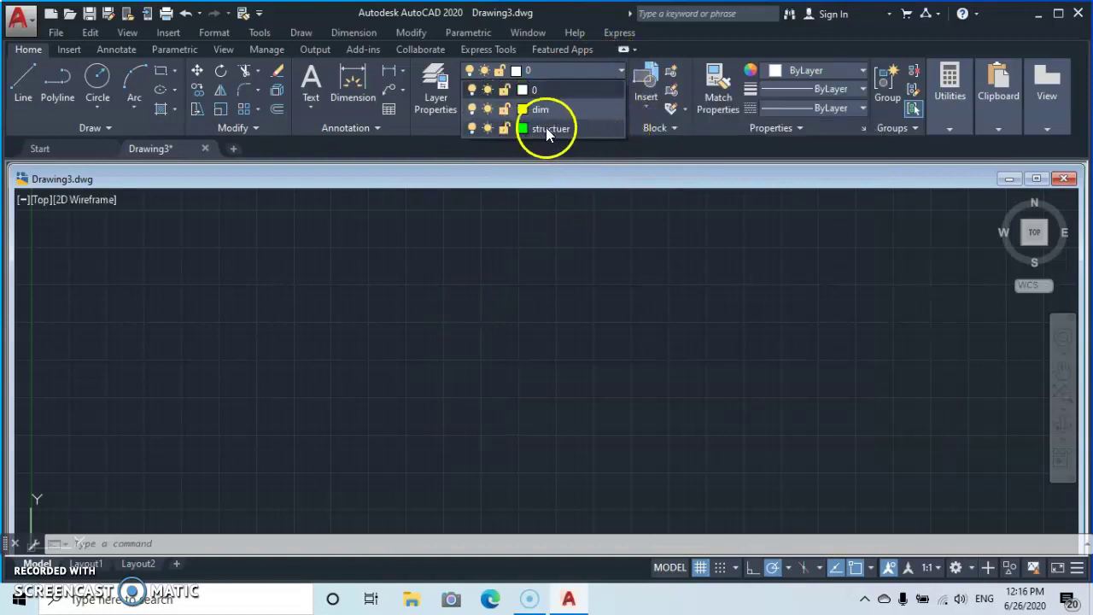
click(546, 129)
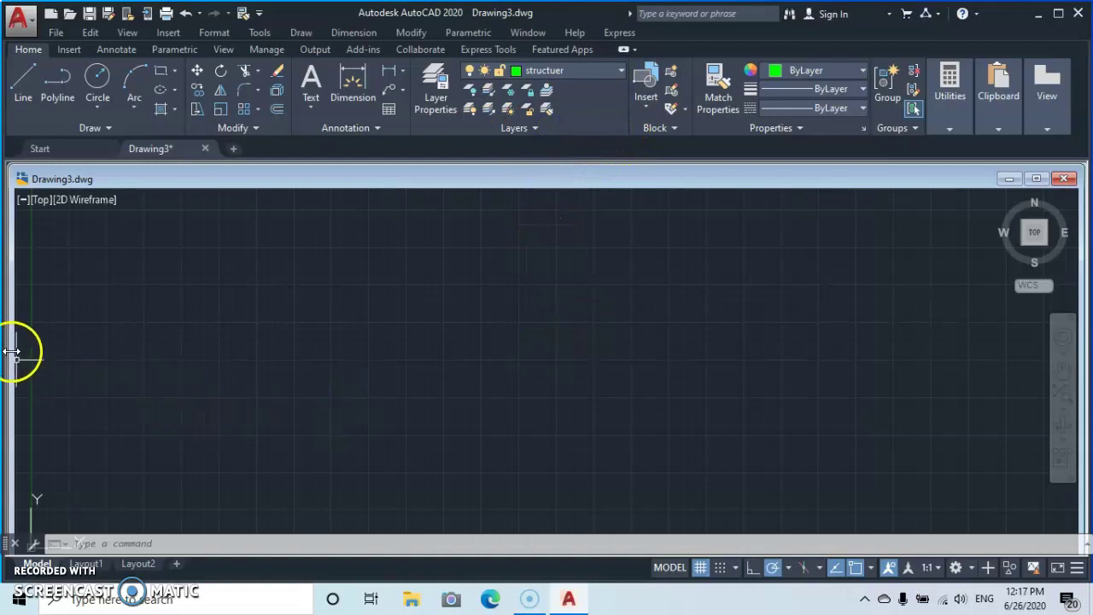
click(161, 74)
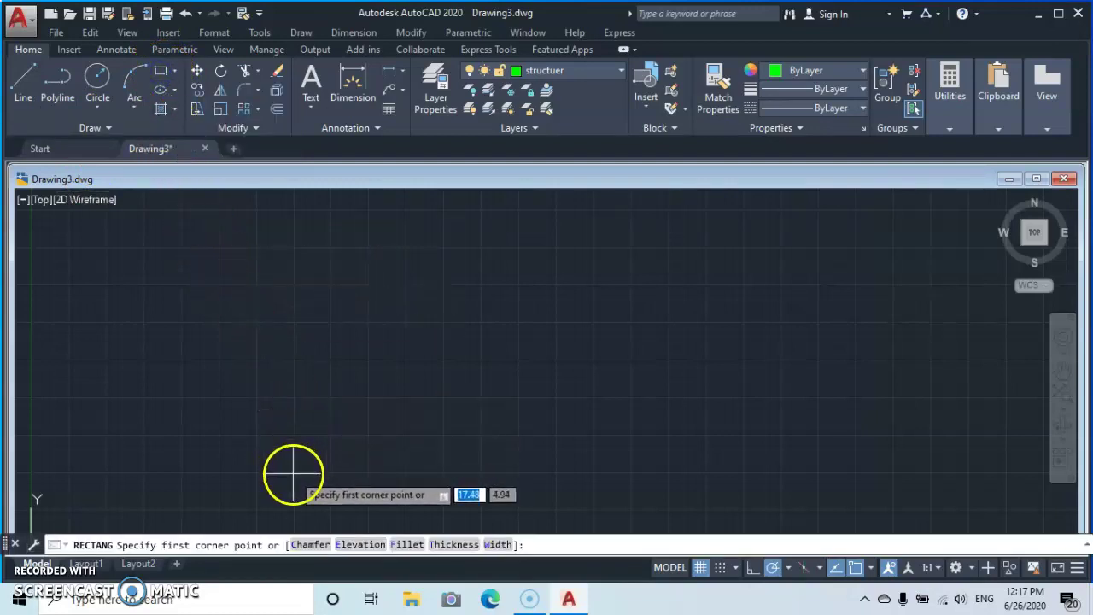
click(292, 474)
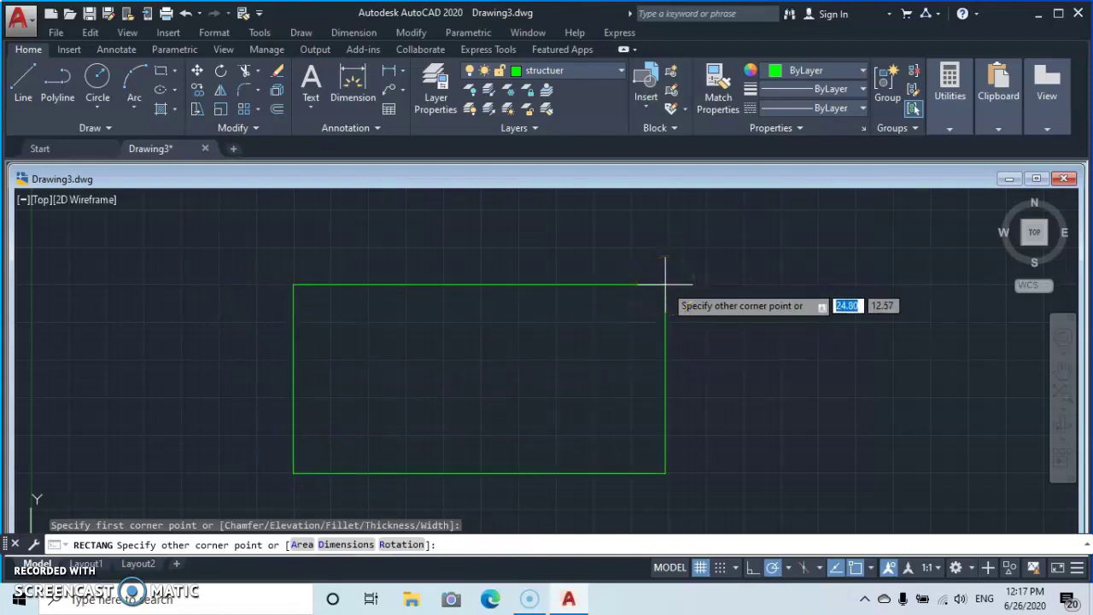
text(30)
key(Tab)
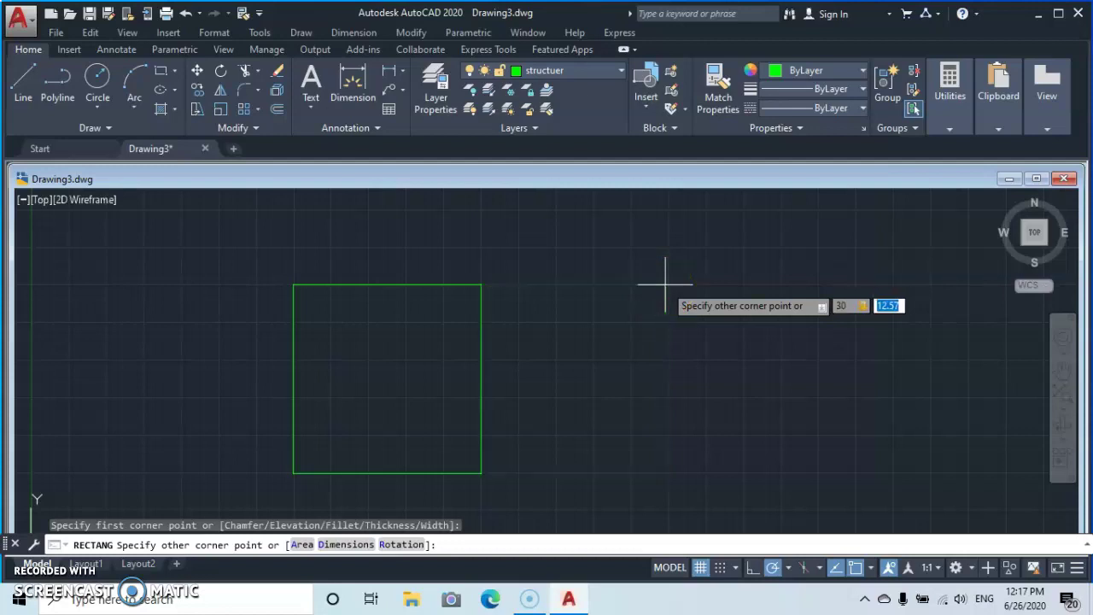
text(15)
key(Return)
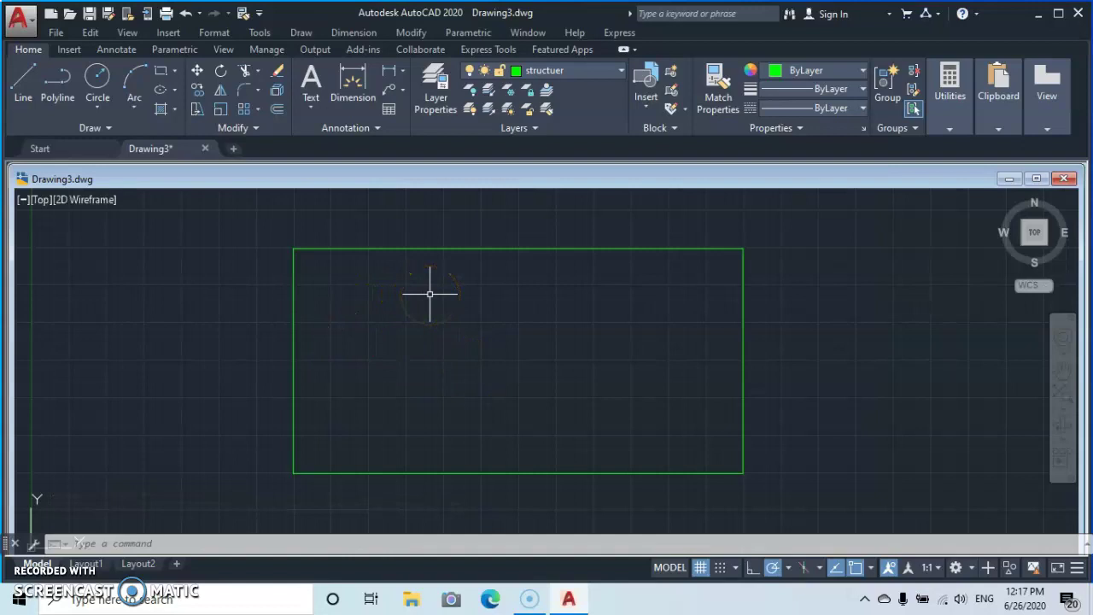
Make dim the current layer
click(405, 320)
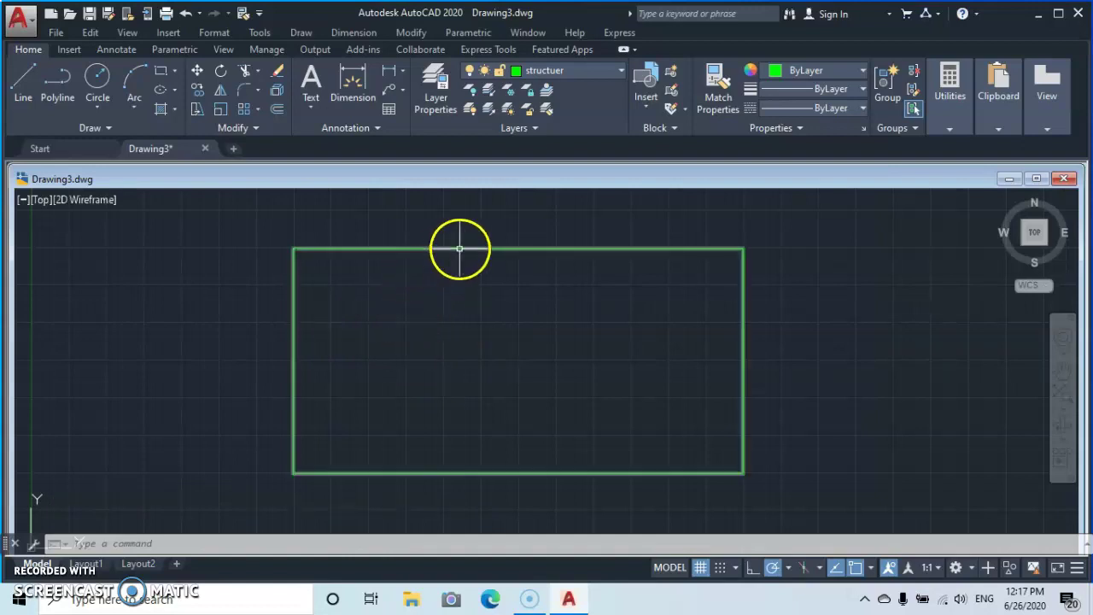
click(599, 67)
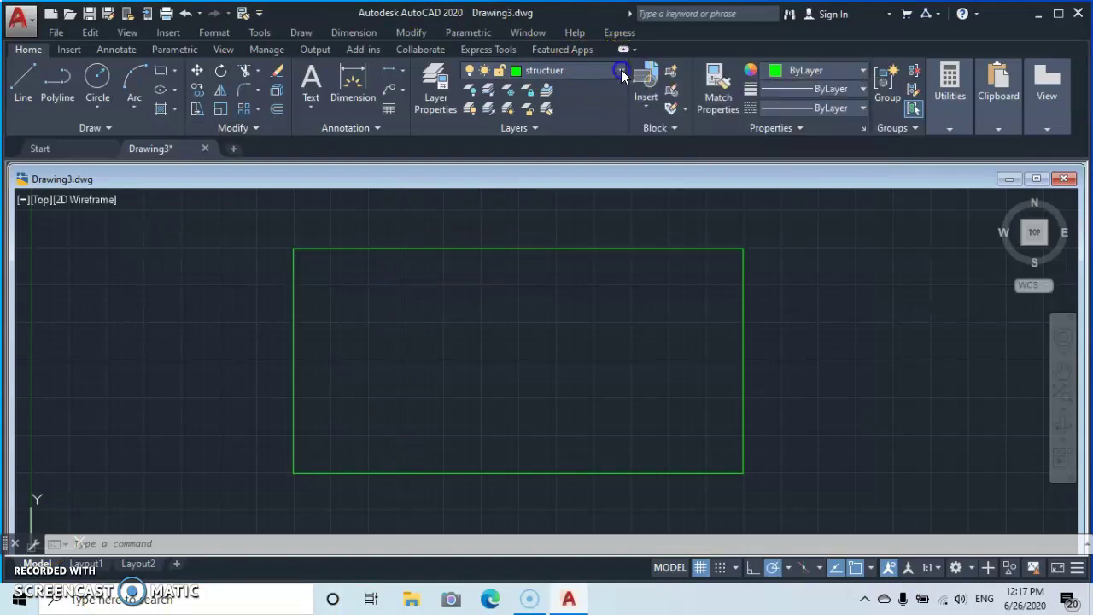
click(621, 70)
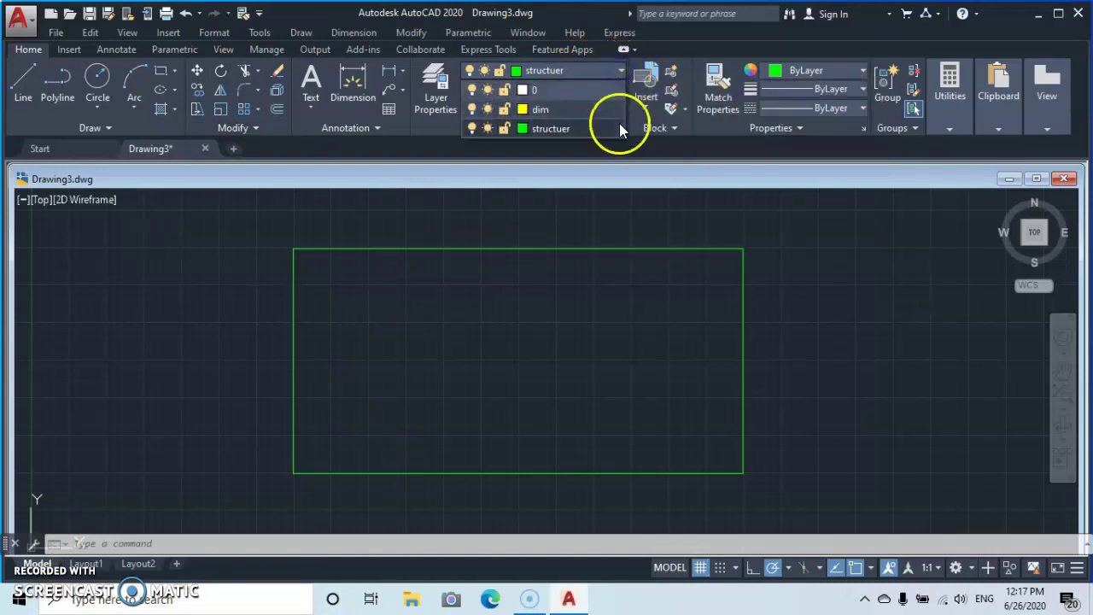
click(551, 109)
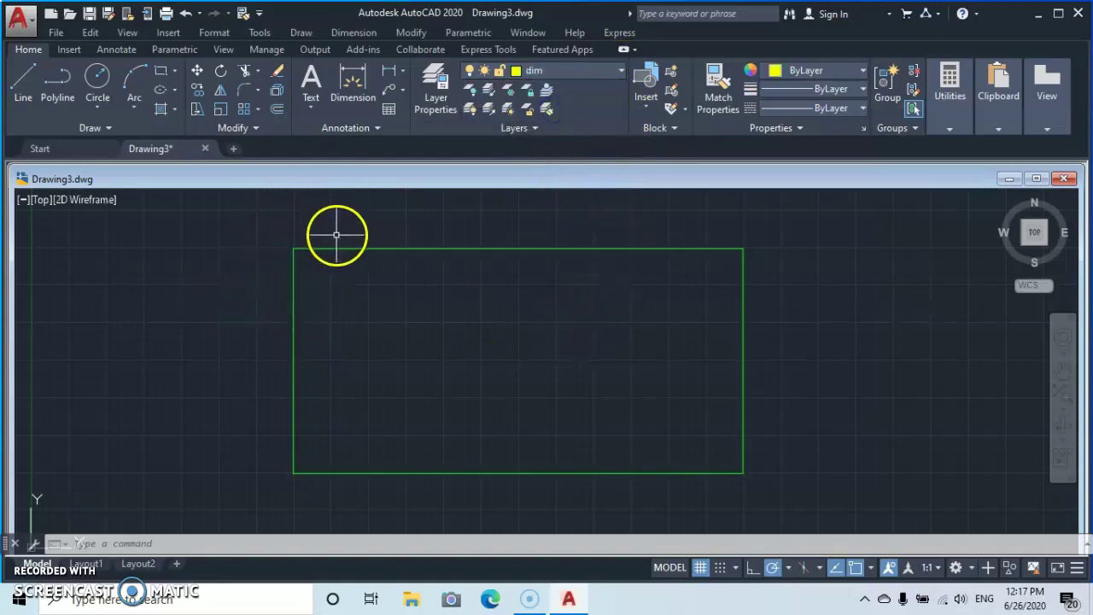
Add a linear dimension along the rectangle's top edge, placed just above it
click(405, 72)
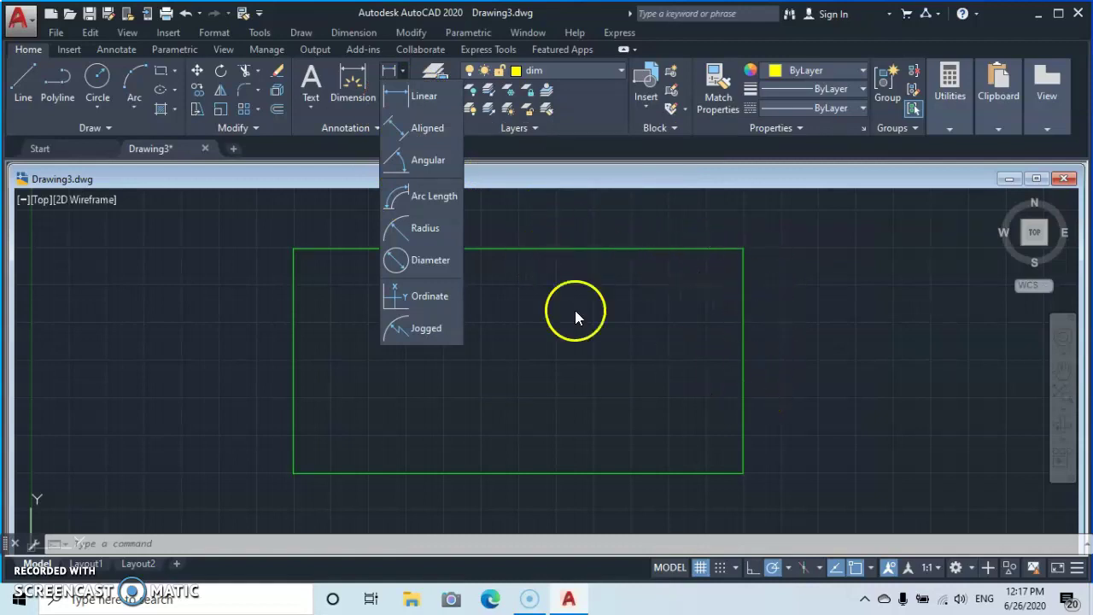
click(398, 96)
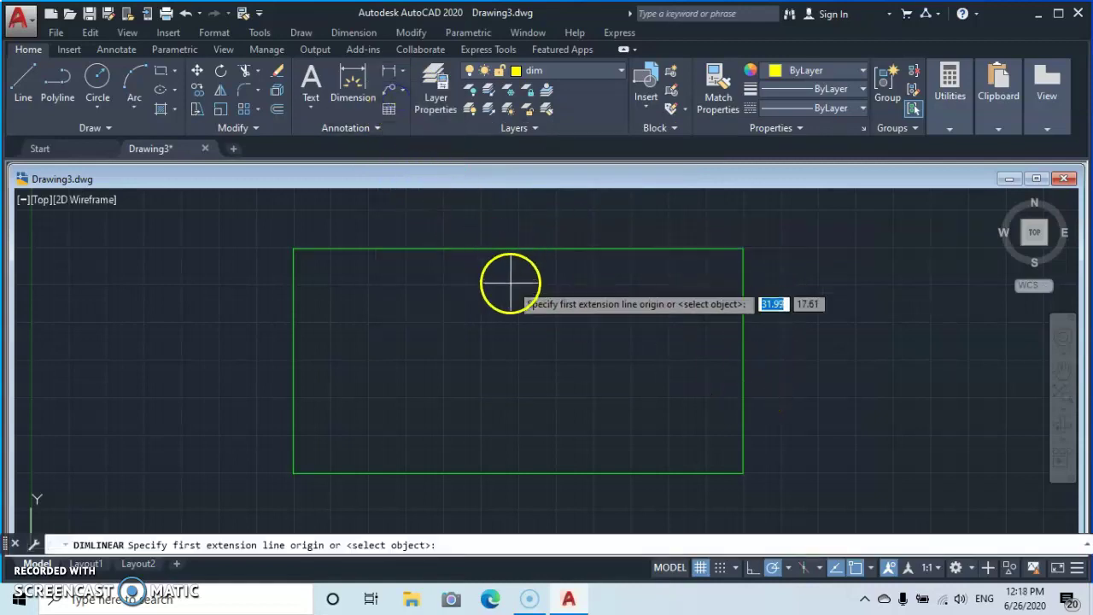
click(294, 249)
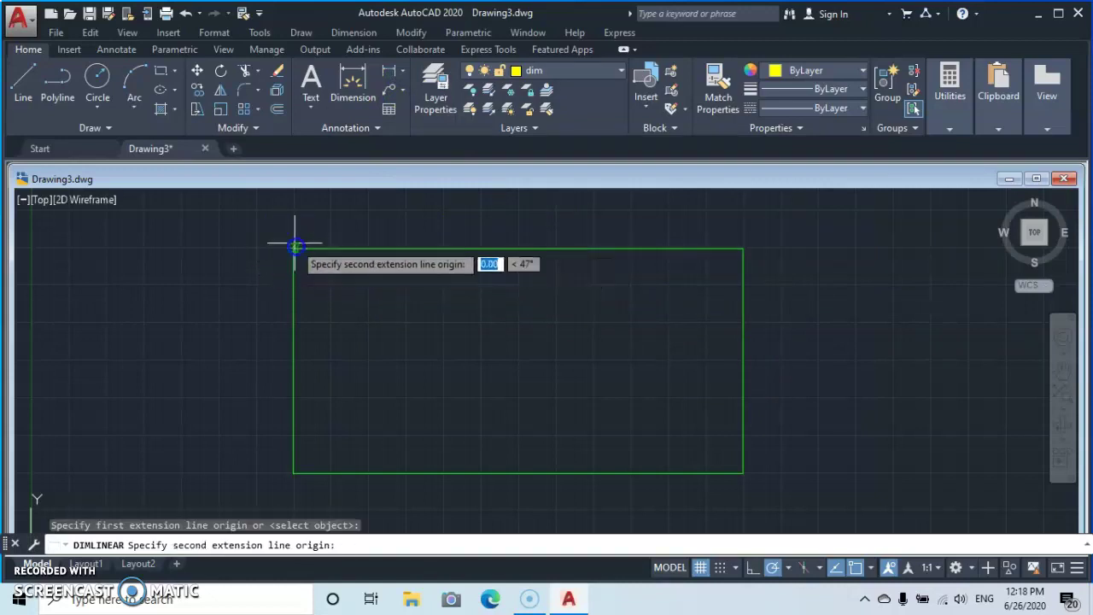
click(744, 248)
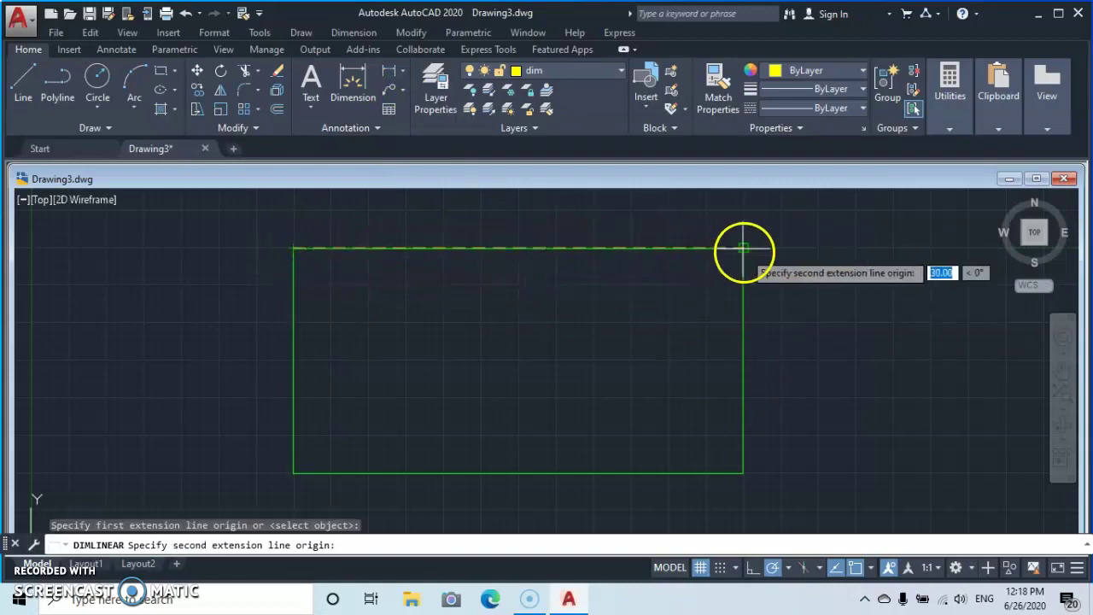
click(740, 220)
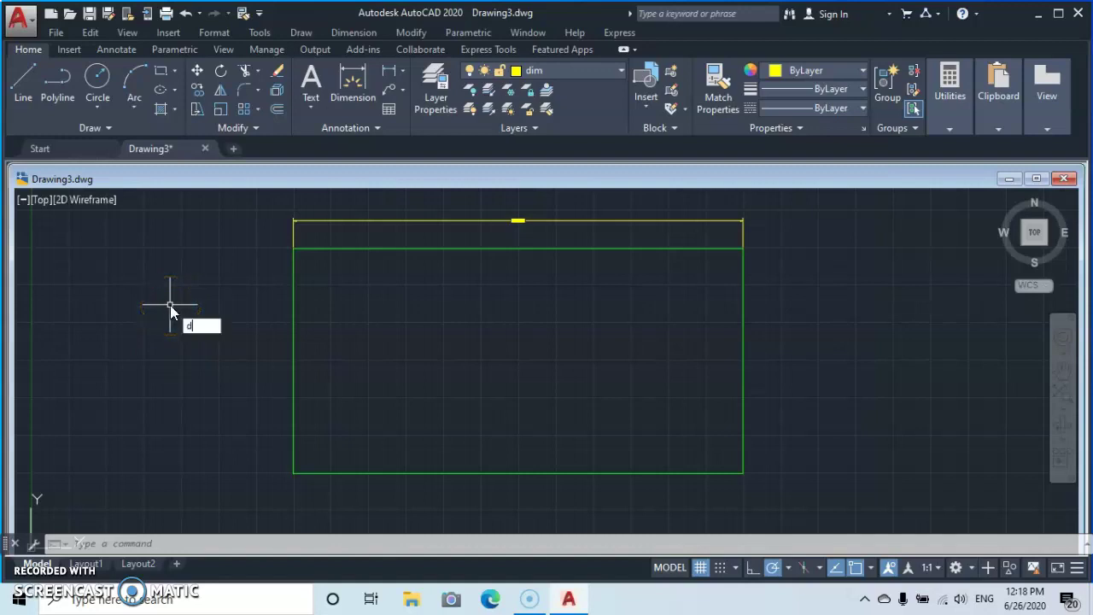
text(IM)
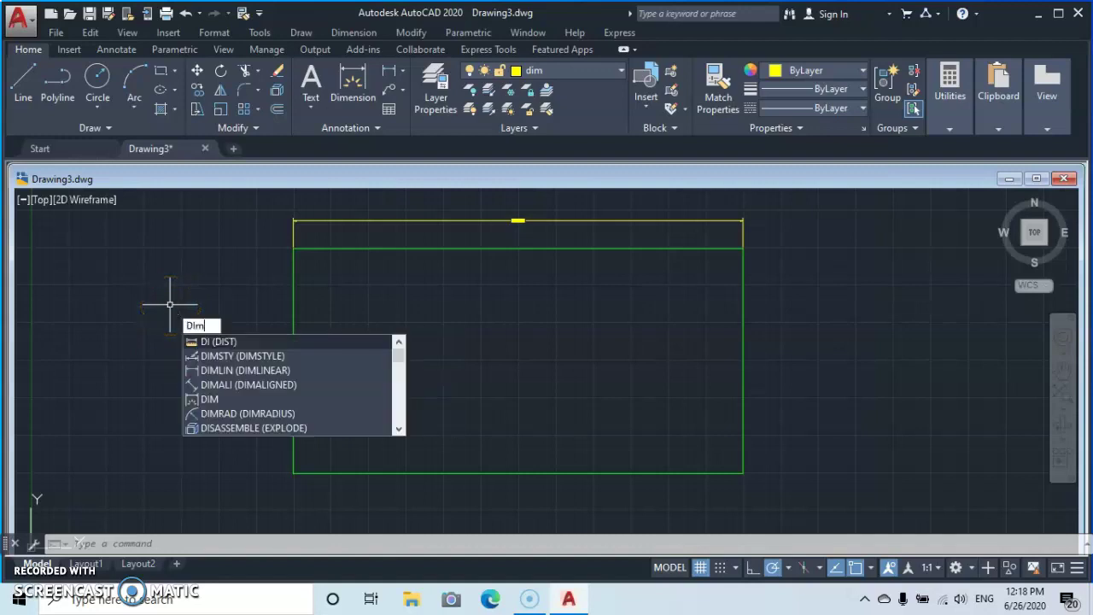
text(S)
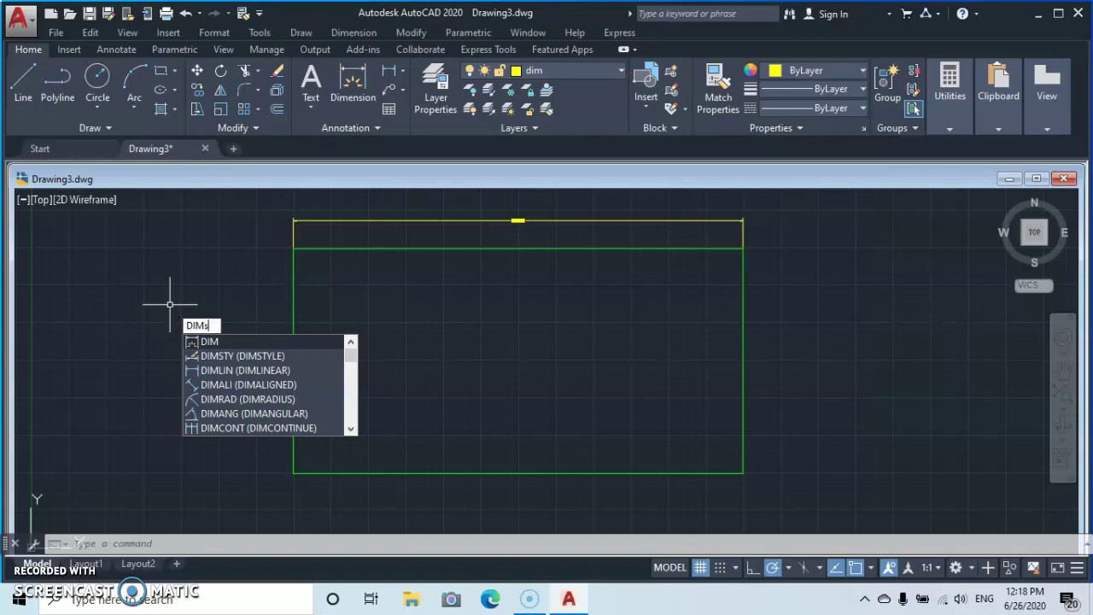
text(Tyle)
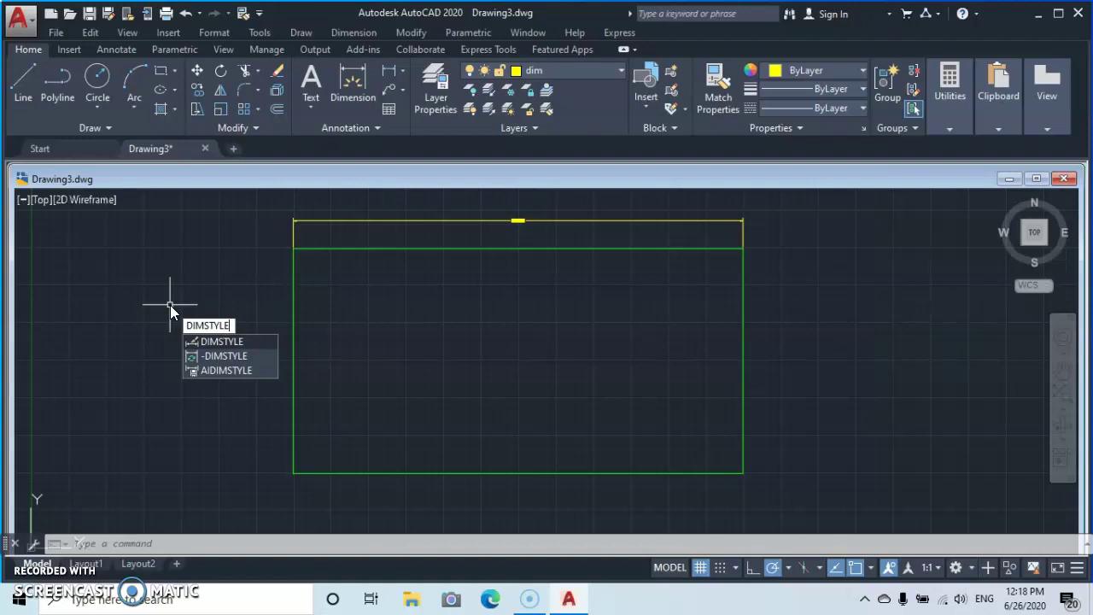
key(Return)
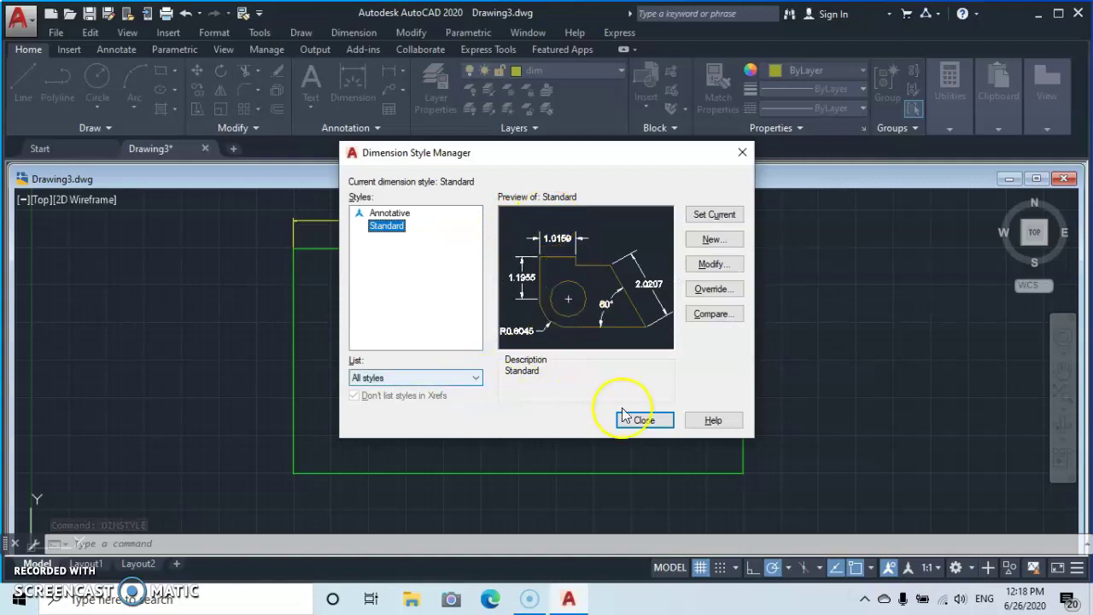
click(742, 152)
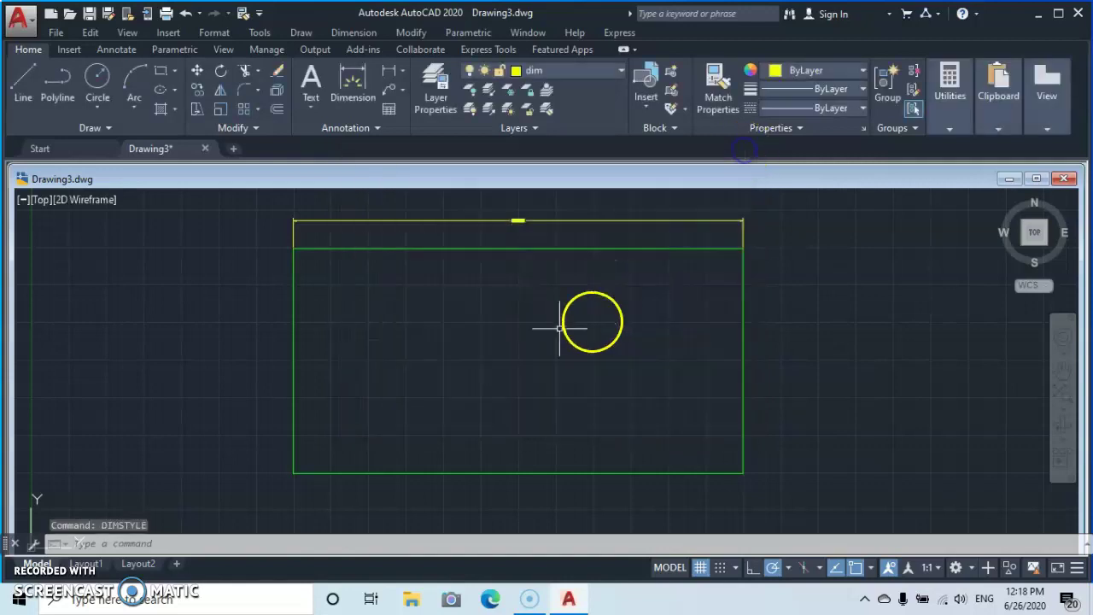
Modify the Standard dimension style's primary units to Decimal format with a linear precision of 0.00
click(376, 129)
click(359, 217)
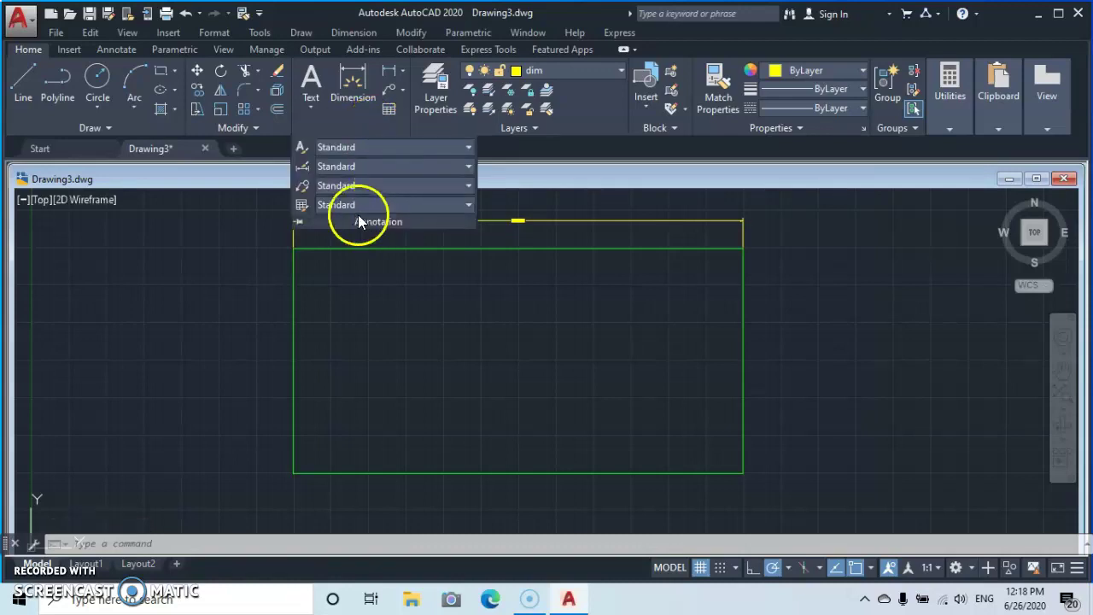
click(301, 169)
click(404, 415)
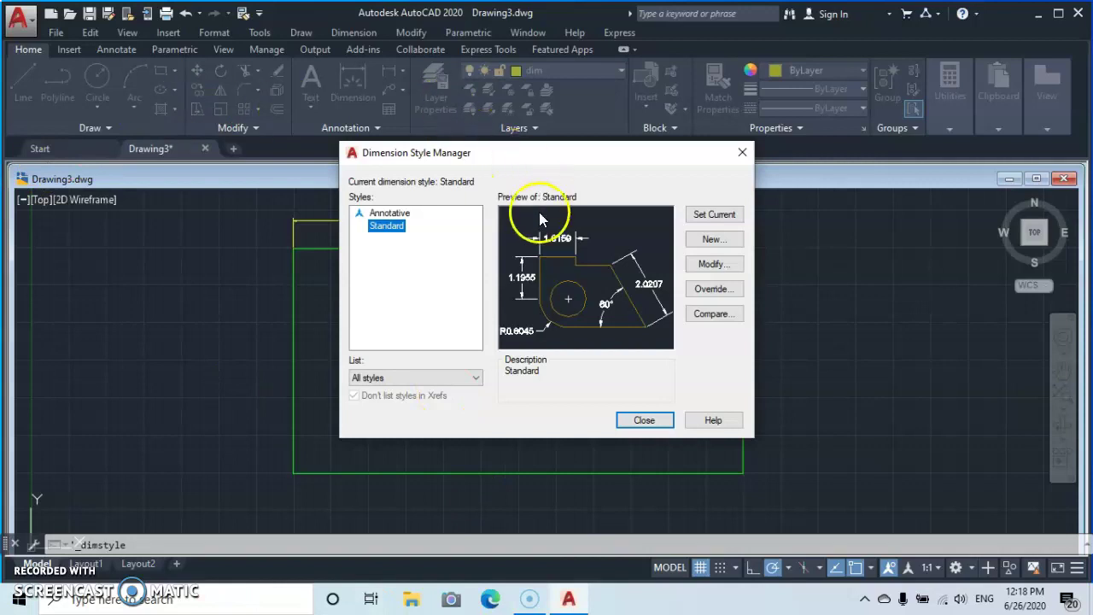
click(722, 266)
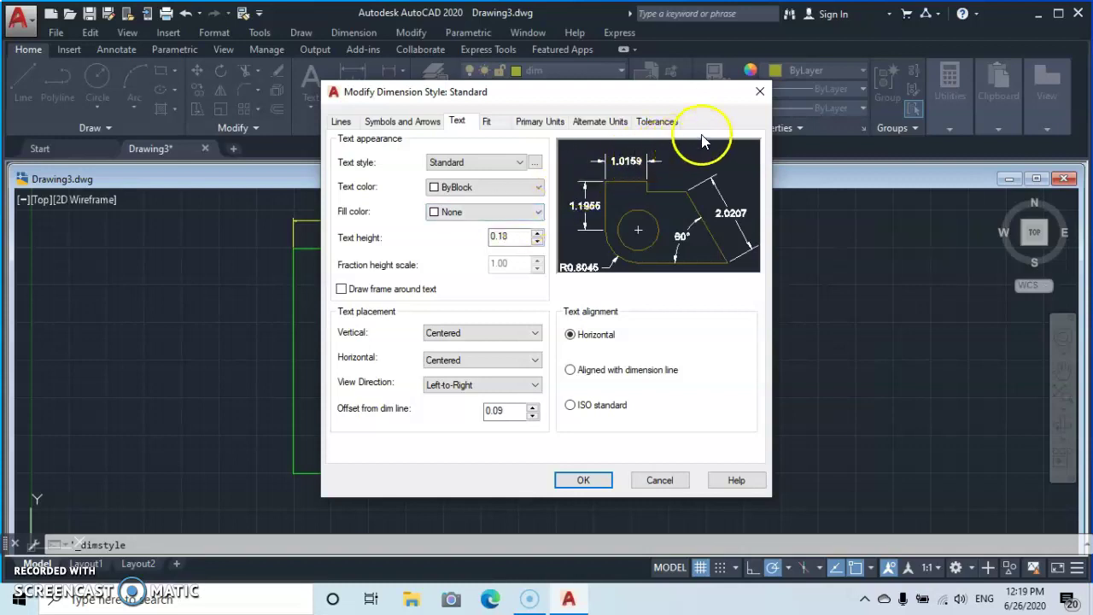
click(539, 122)
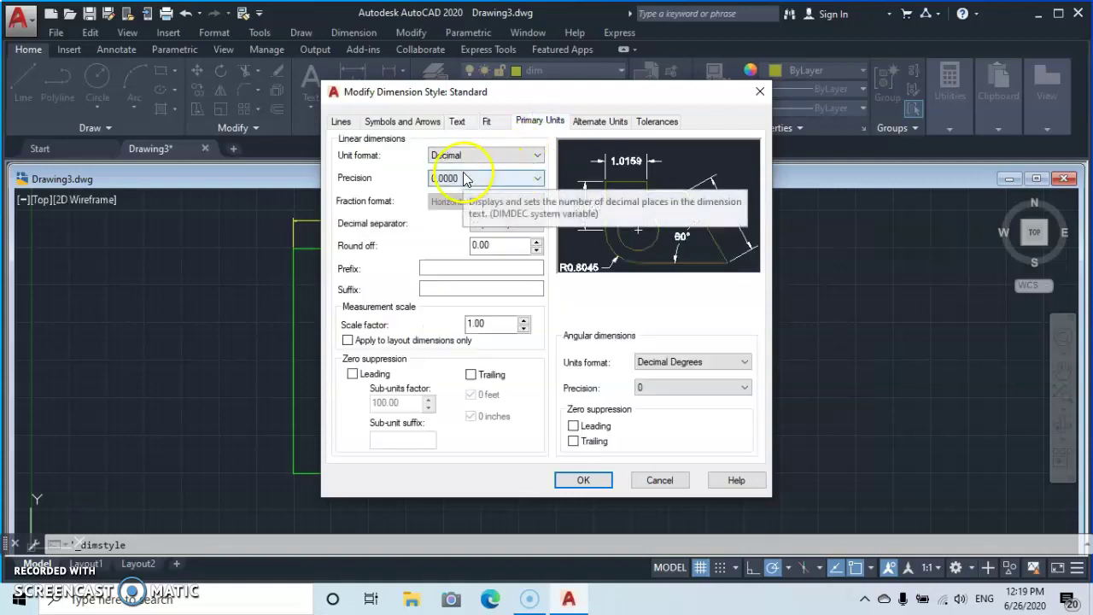
click(537, 155)
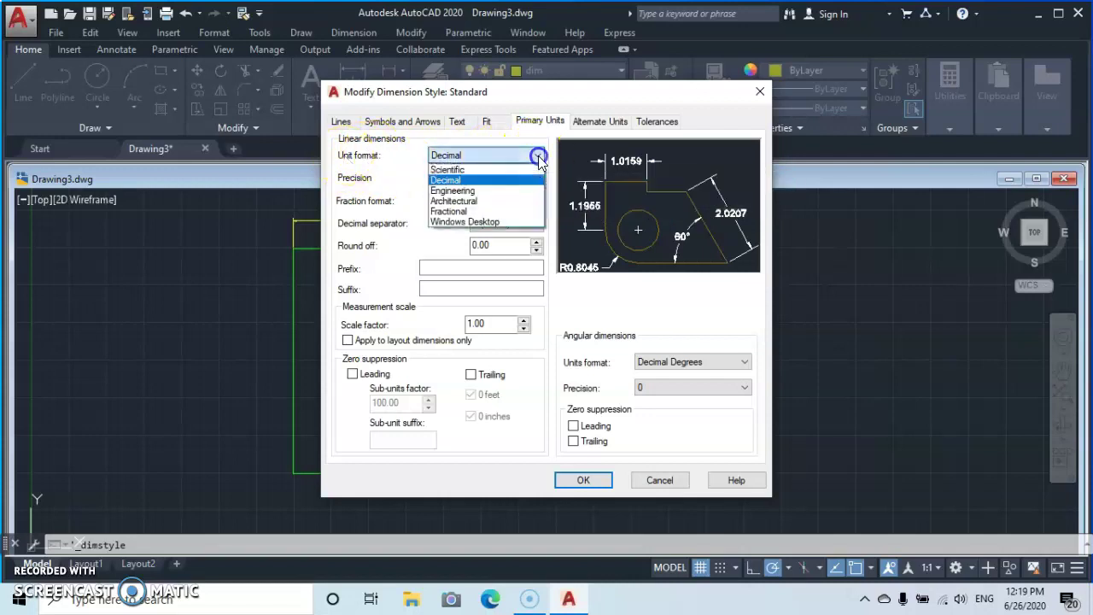
click(461, 182)
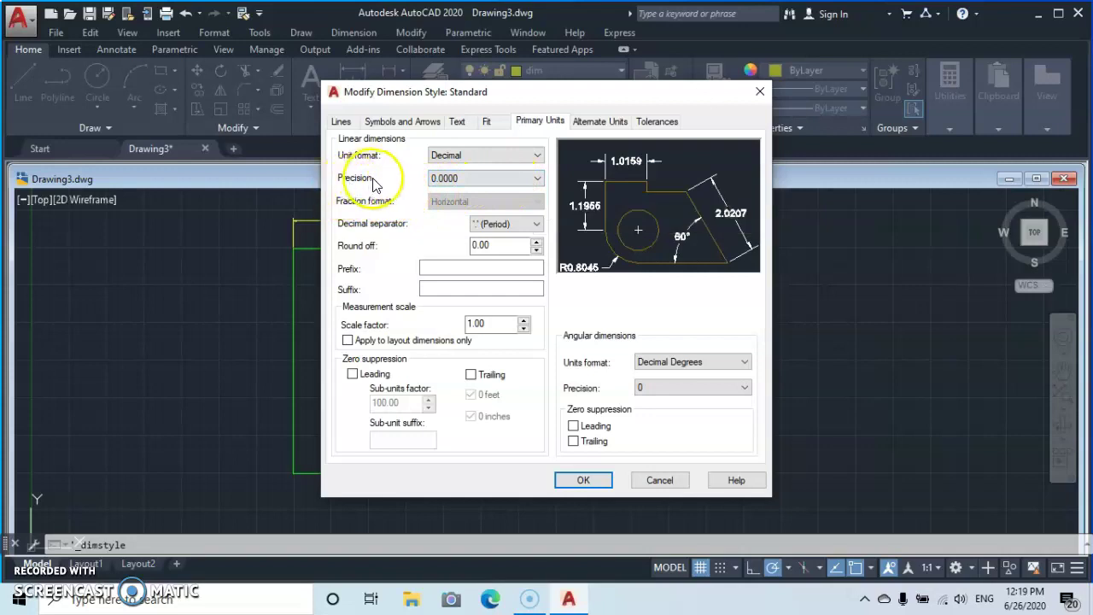
click(530, 181)
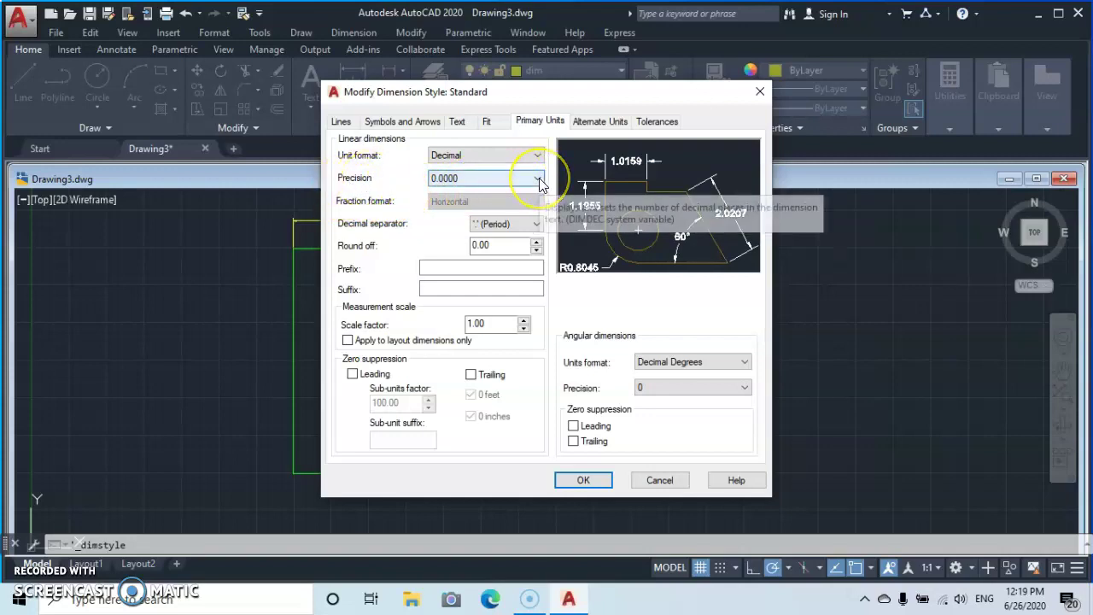
click(538, 178)
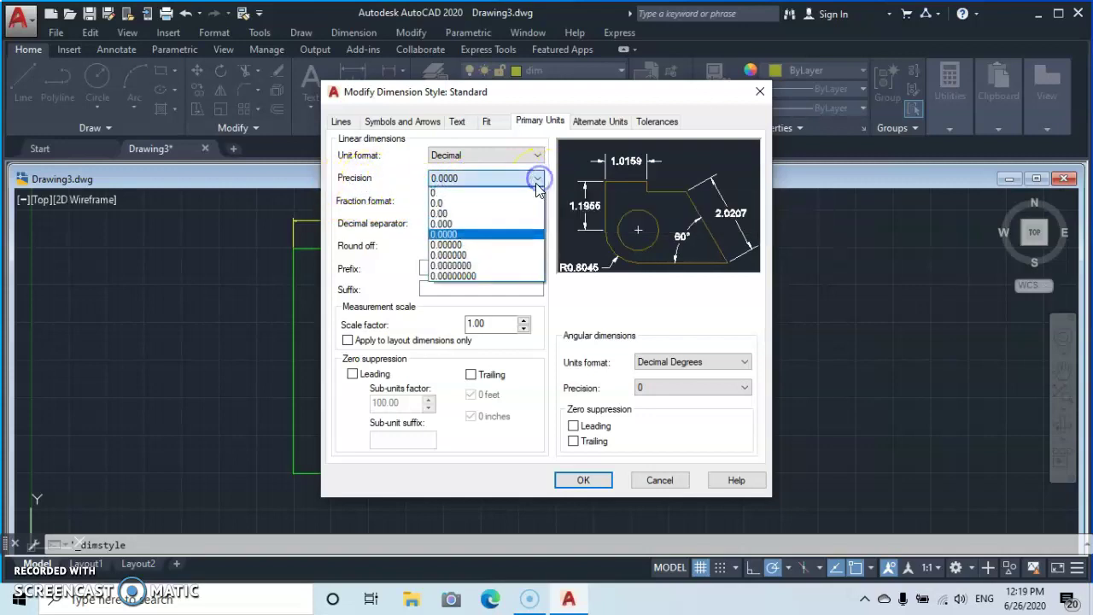
click(446, 215)
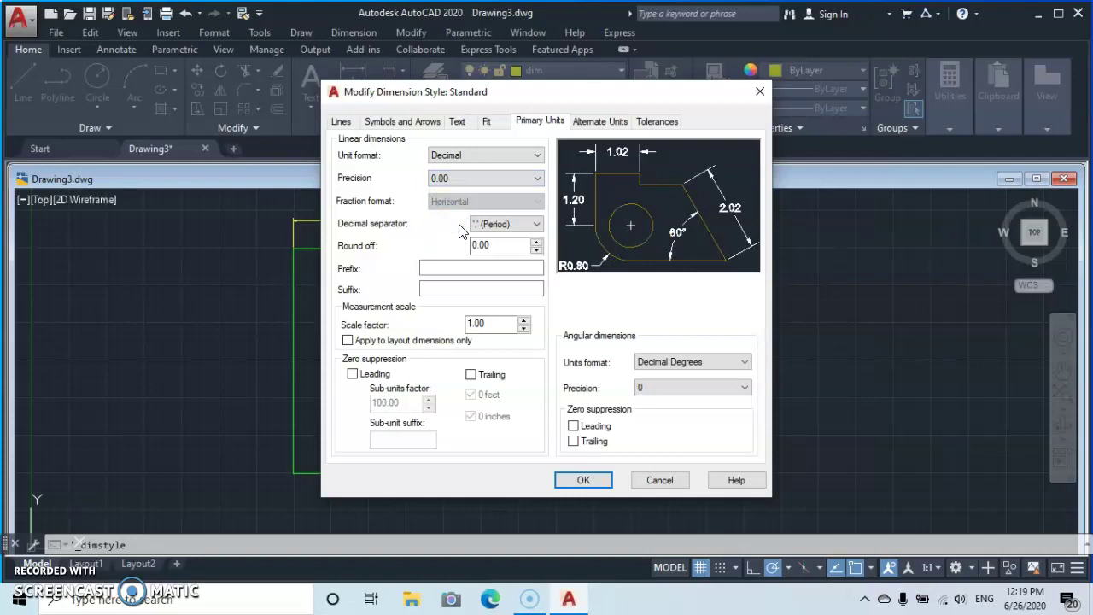
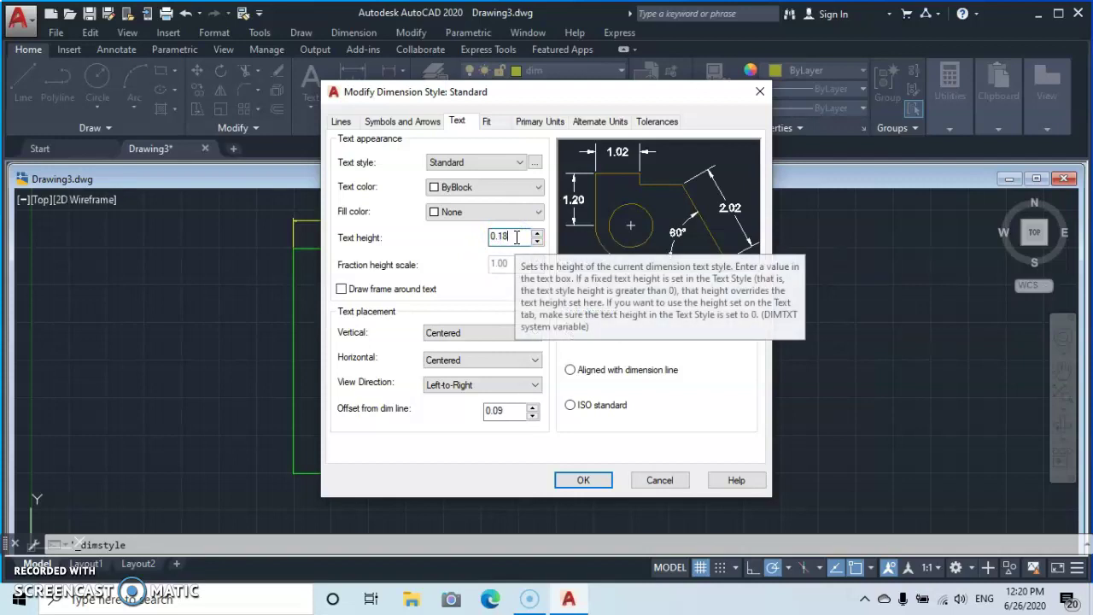
Set the Standard dimension style's text height to 0.4, apply the changes and close the style manager
key(BackSpace)
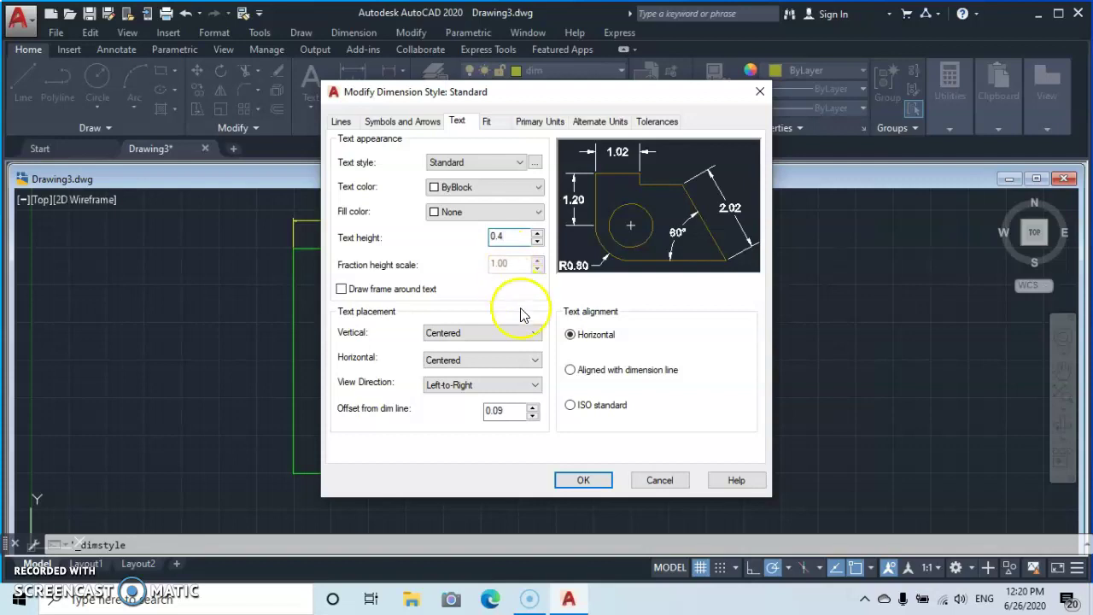
click(584, 480)
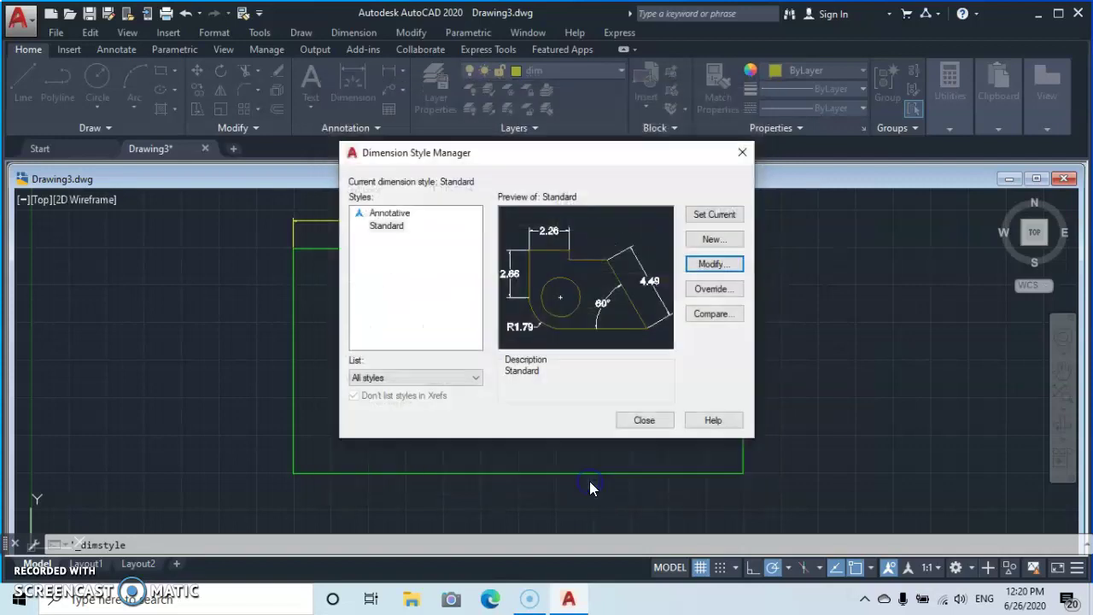
click(644, 419)
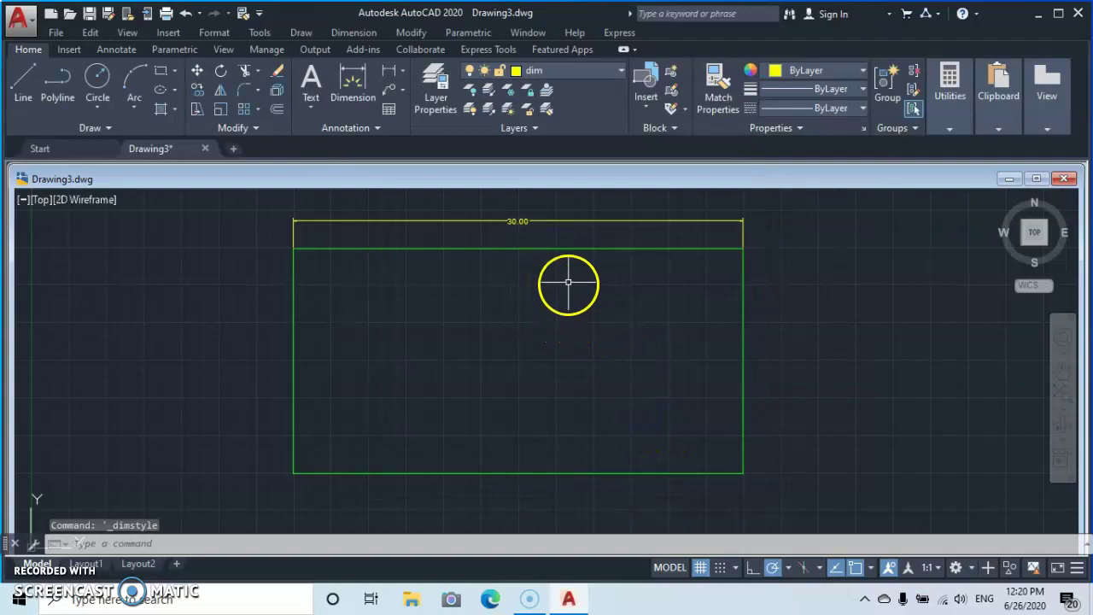
Modify the Standard dimension style again, setting the text height to 0.6, and close the style manager
scroll(568, 282, up, 2)
mouse_move(555, 263)
middle_down()
mouse_move(569, 359)
mouse_move(568, 315)
middle_up()
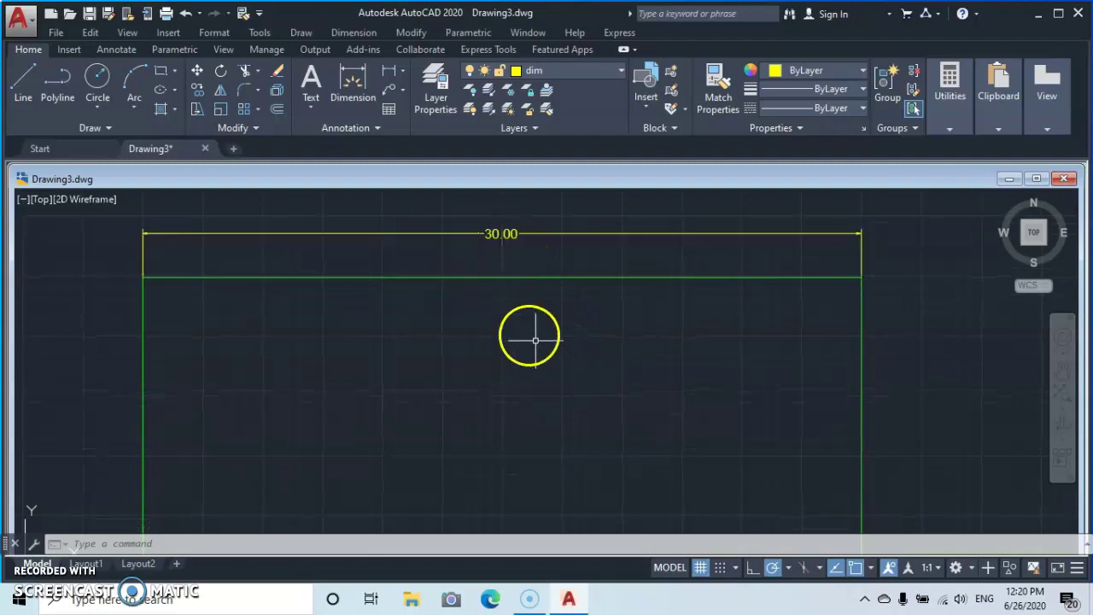
scroll(592, 365, down, 2)
mouse_move(589, 361)
middle_down()
mouse_move(576, 287)
mouse_move(576, 326)
middle_up()
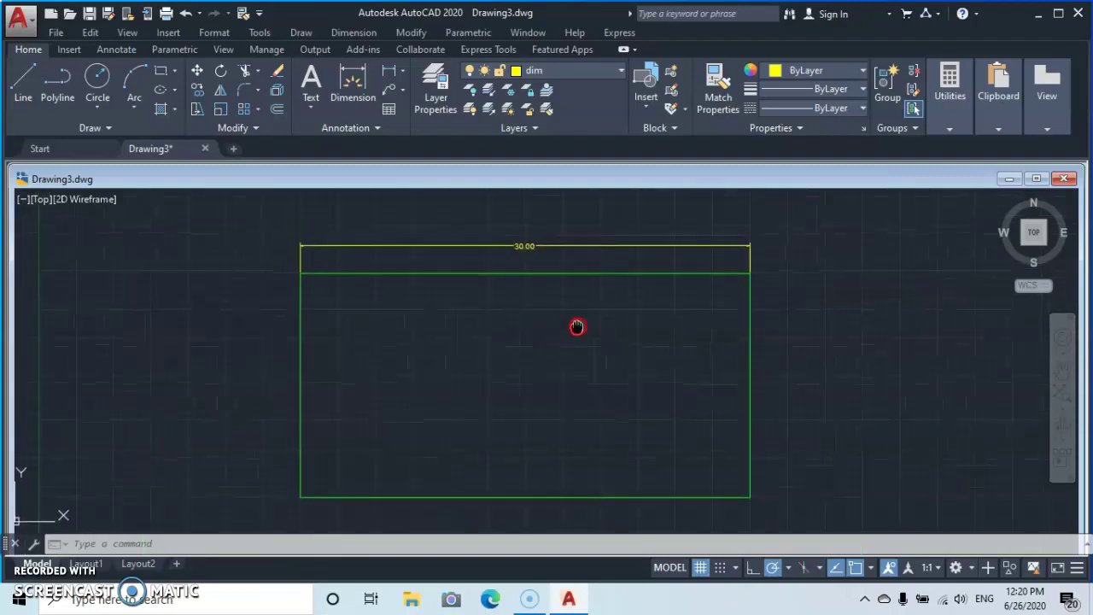
click(372, 126)
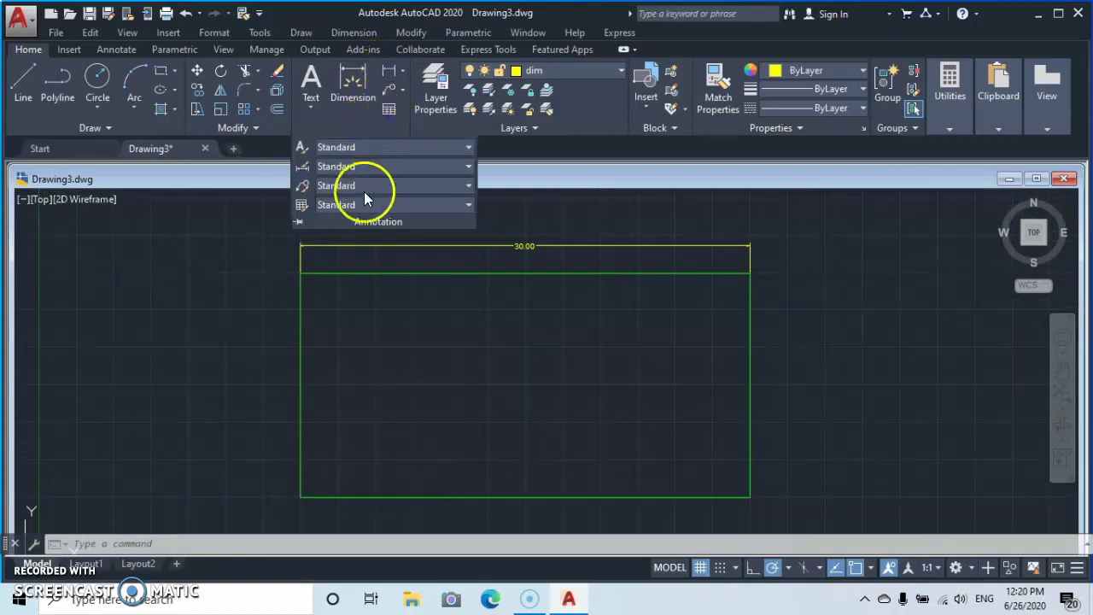
click(302, 166)
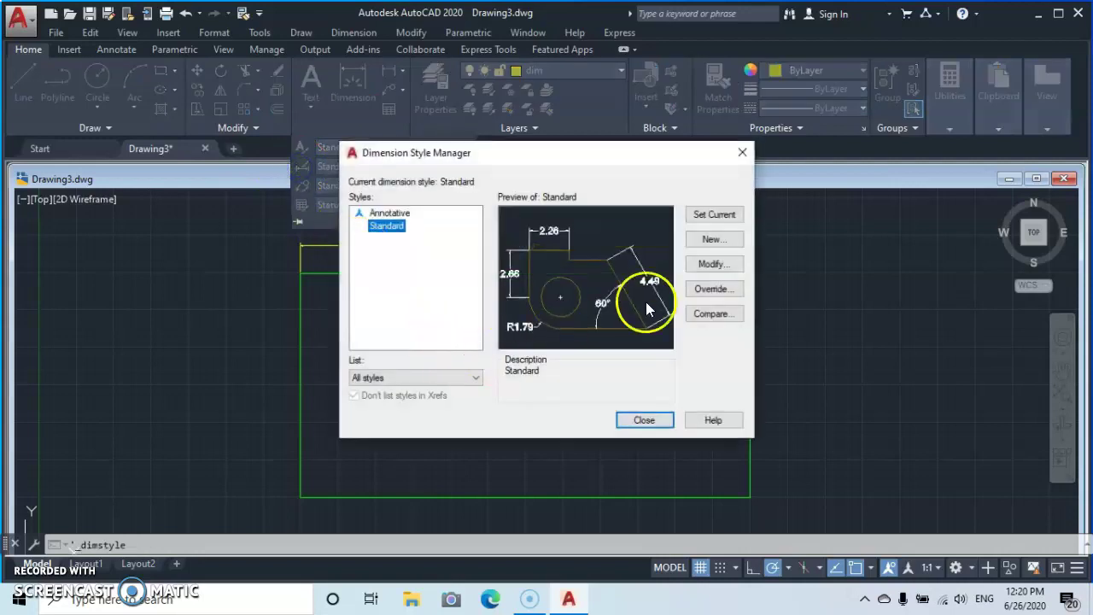
click(709, 265)
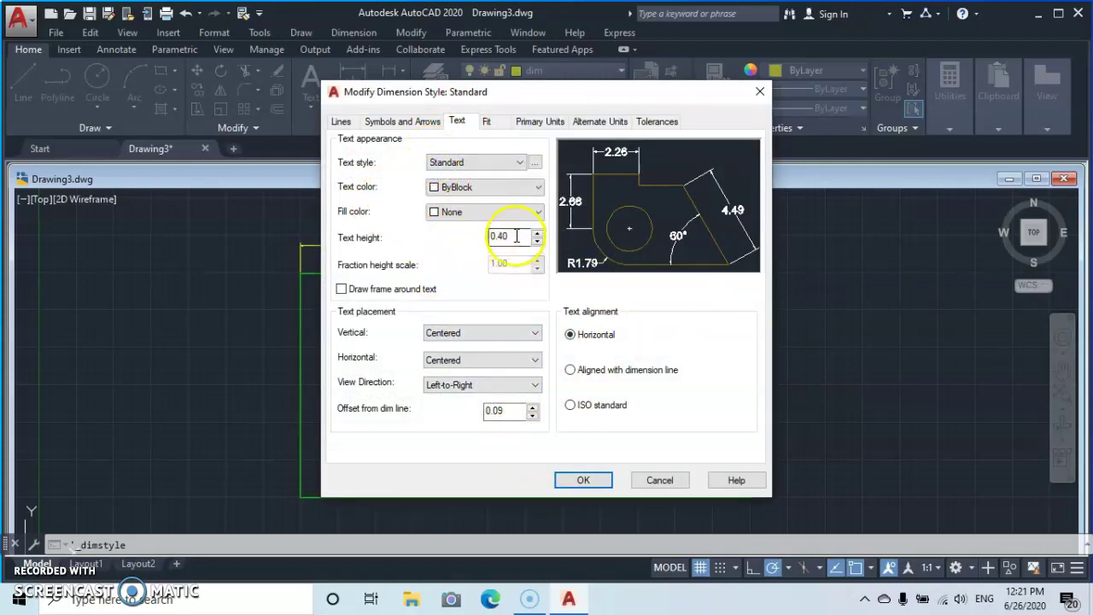
key(BackSpace)
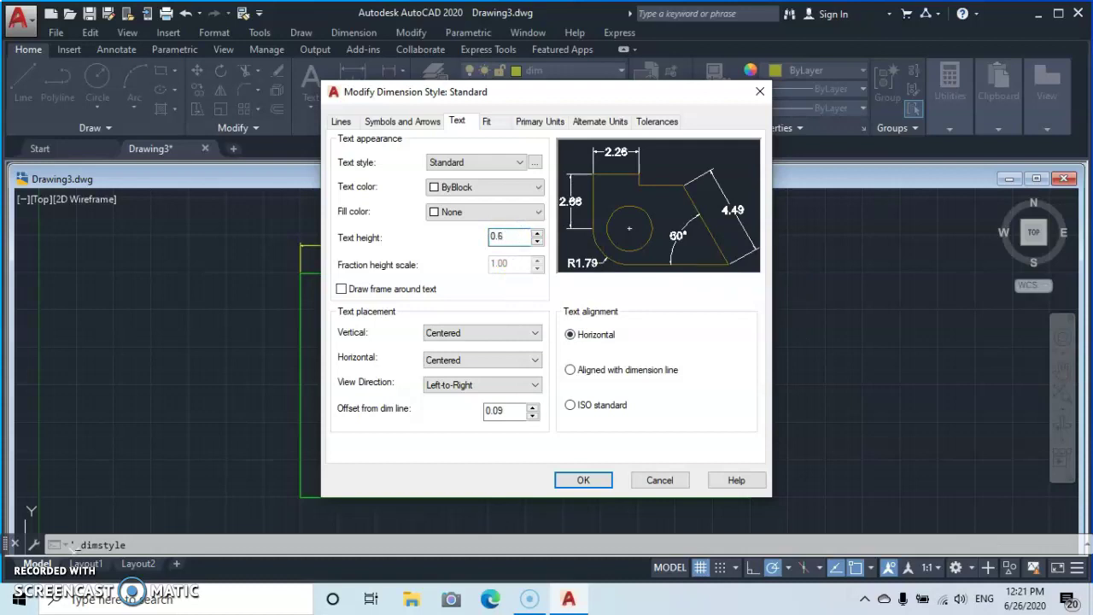
key(Tab)
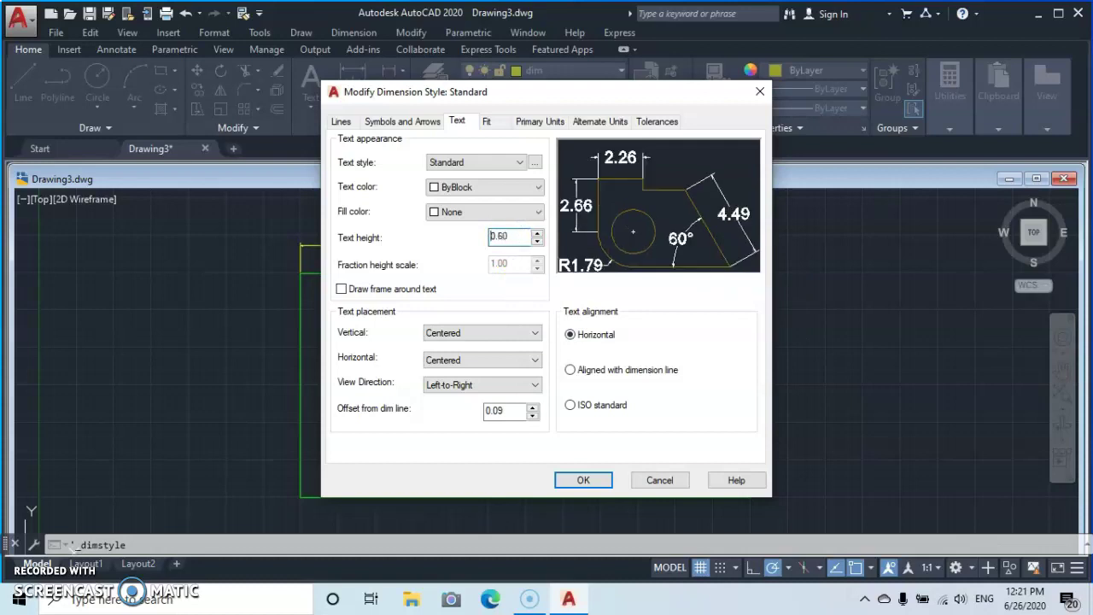
click(584, 481)
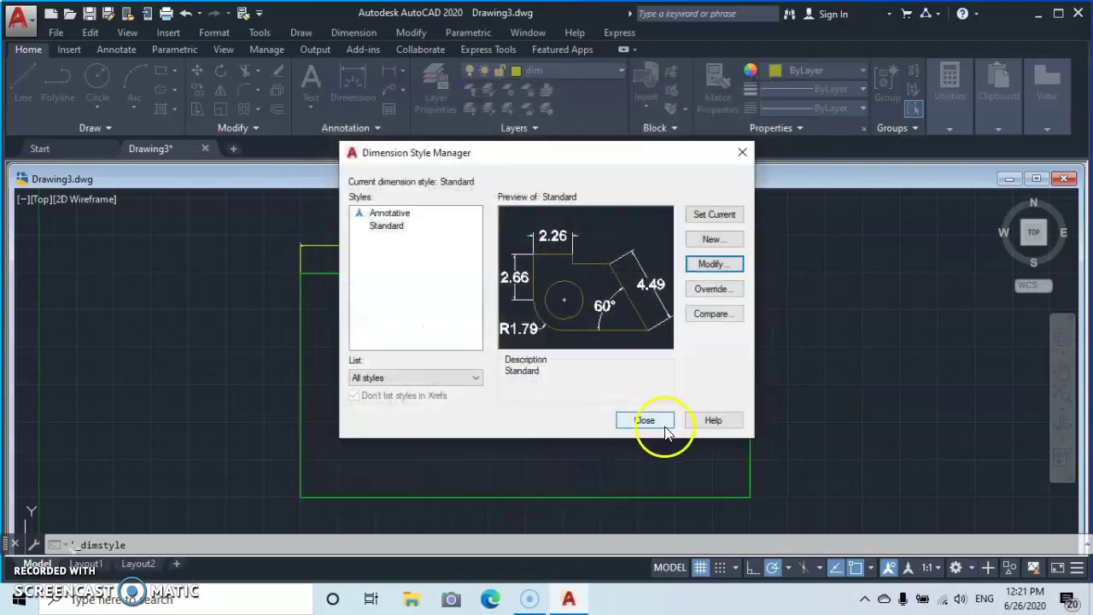
click(649, 422)
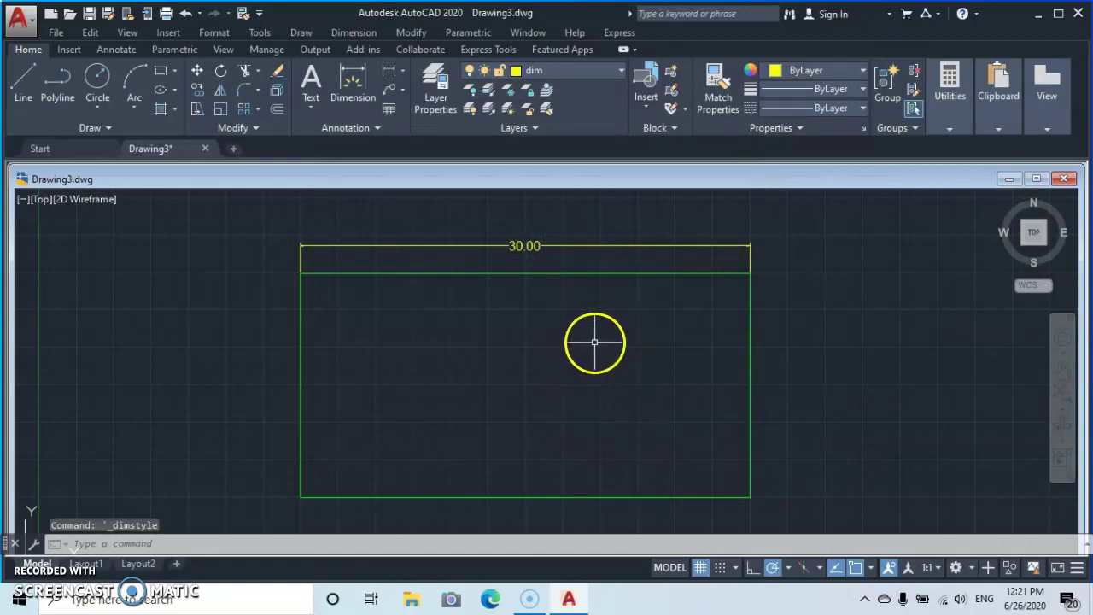
Add a vertical linear dimension along the rectangle's right edge, placed just outside it
scroll(557, 259, up, 2)
scroll(557, 262, down, 1)
scroll(559, 261, up, 1)
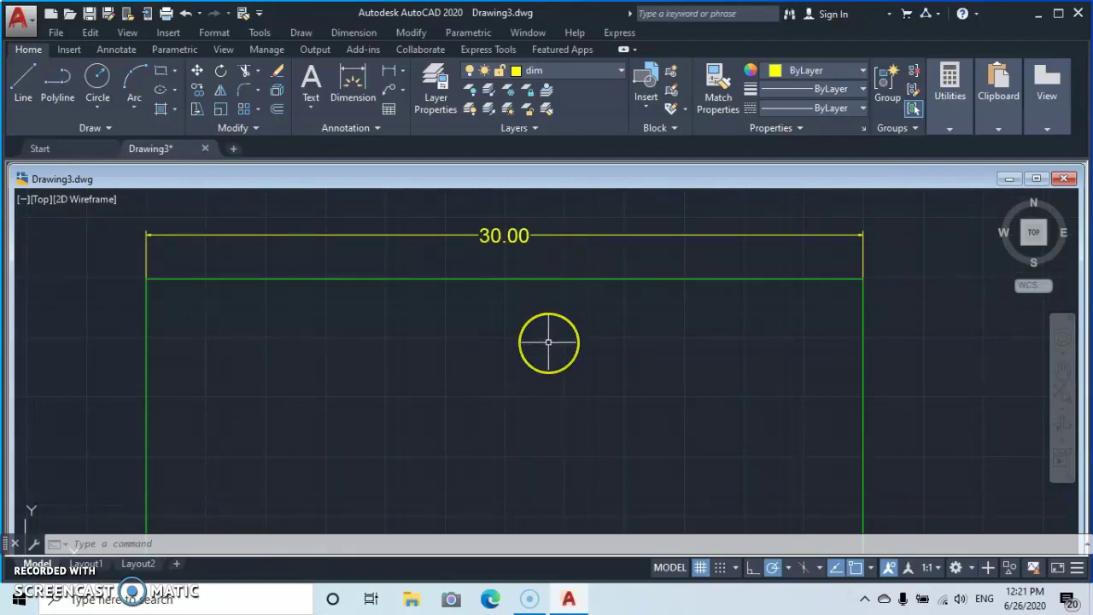
scroll(548, 342, down, 2)
mouse_move(549, 343)
middle_down()
mouse_move(556, 293)
mouse_move(527, 300)
middle_up()
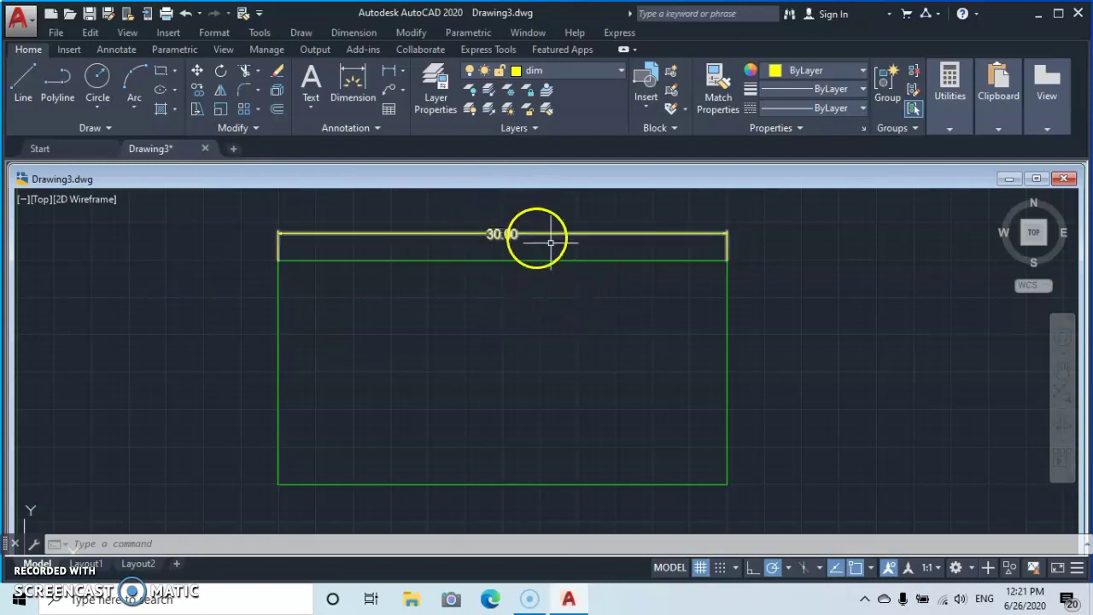
click(388, 73)
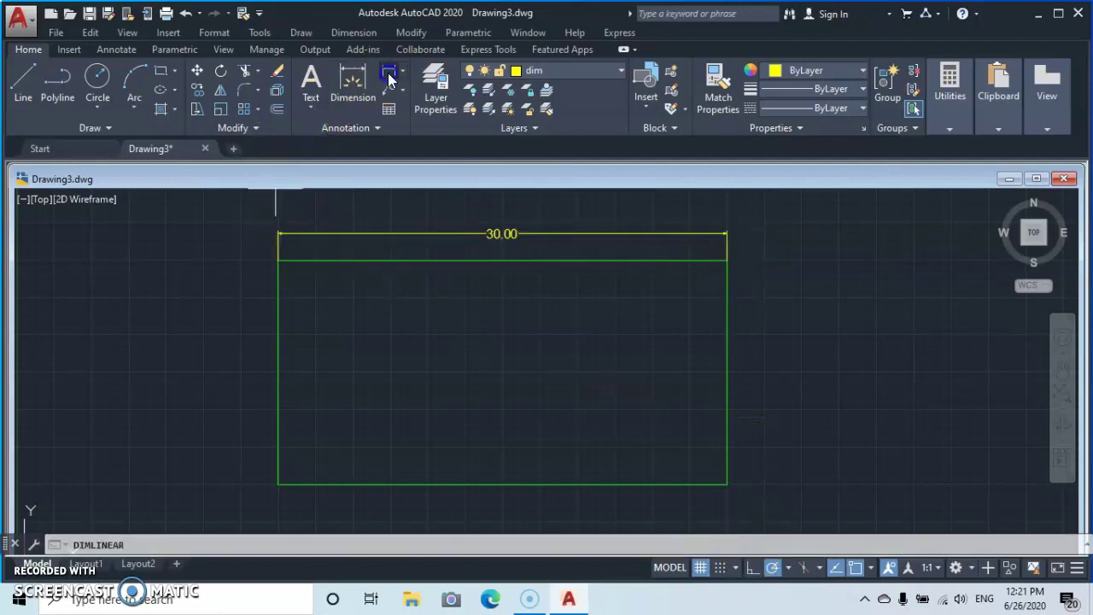
click(726, 262)
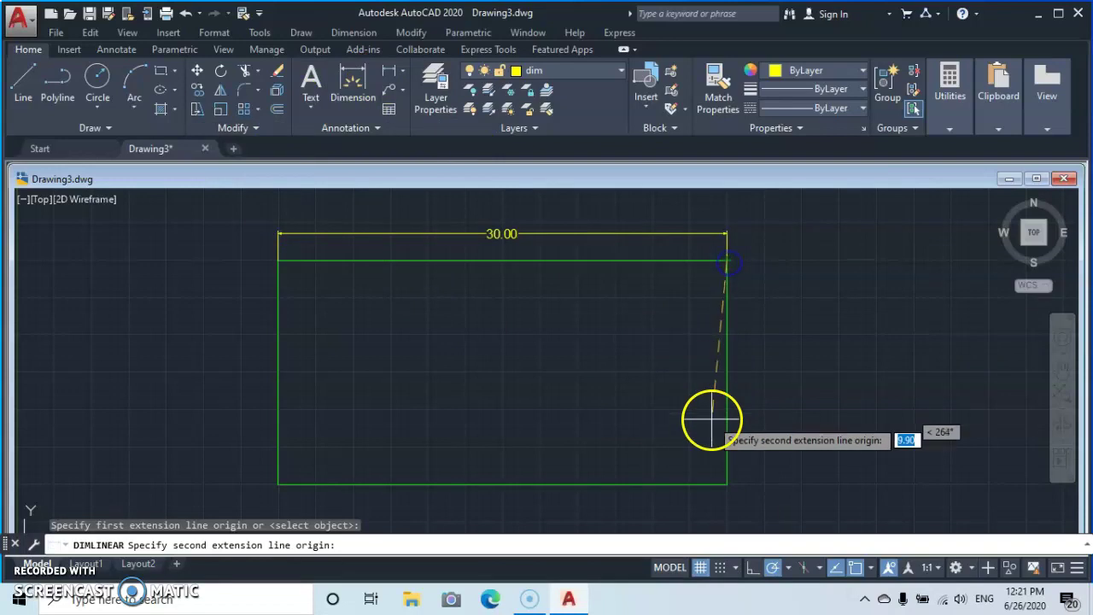
click(726, 483)
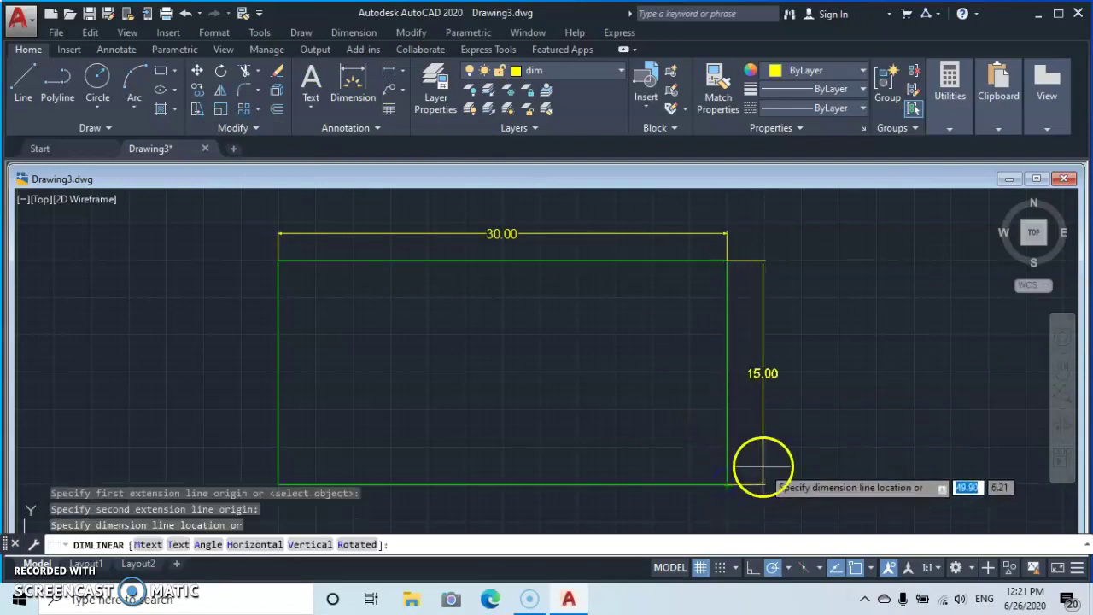
click(763, 462)
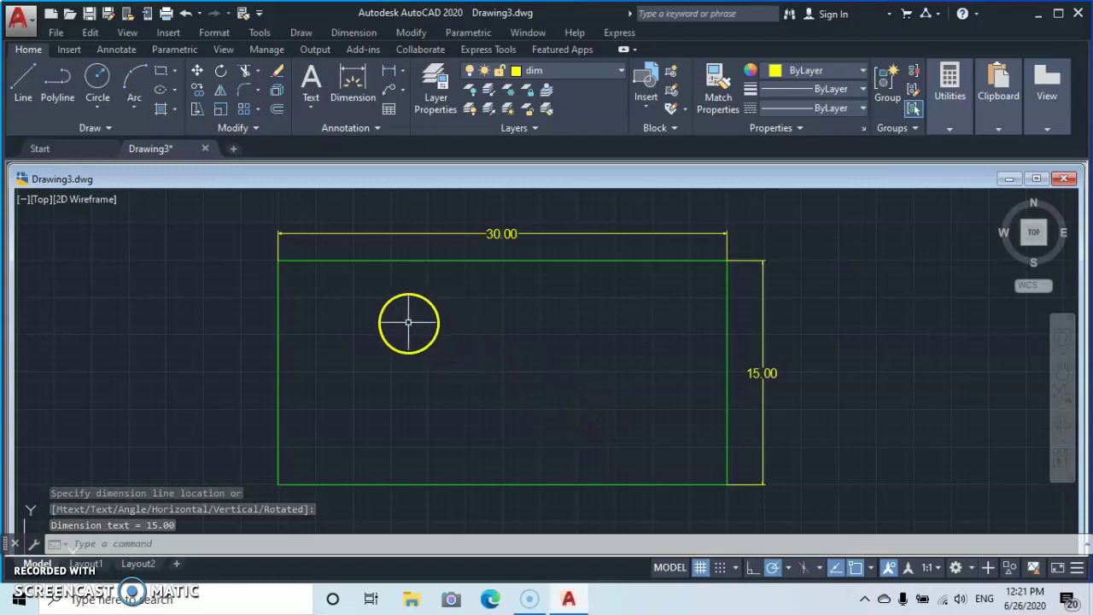
click(447, 345)
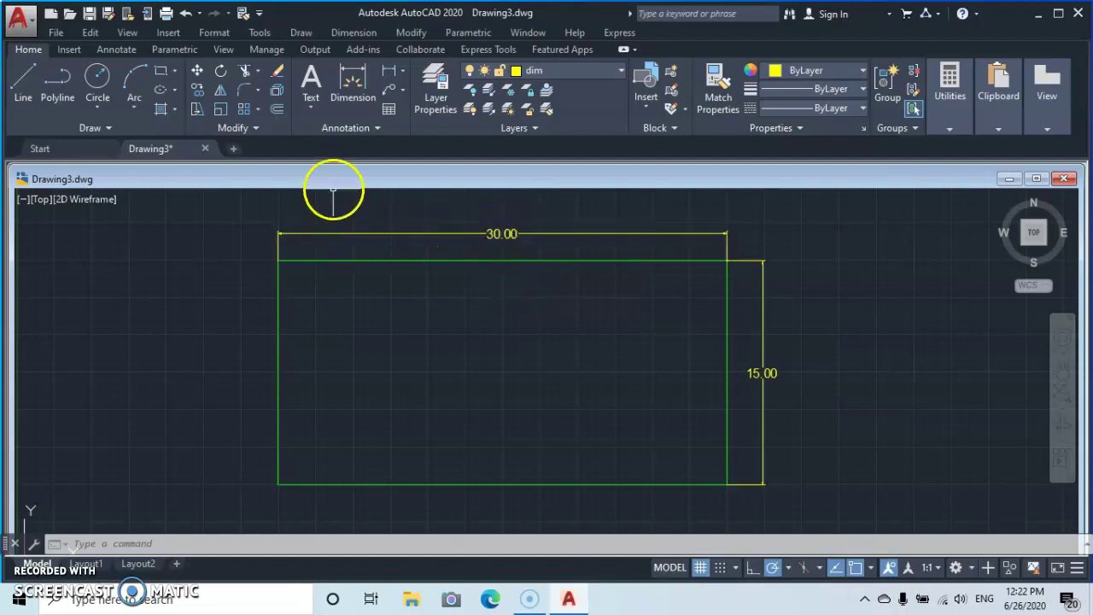
Modify the Standard dimension style's primary units by adding the suffix m to linear dimensions, and close the style manager
click(375, 128)
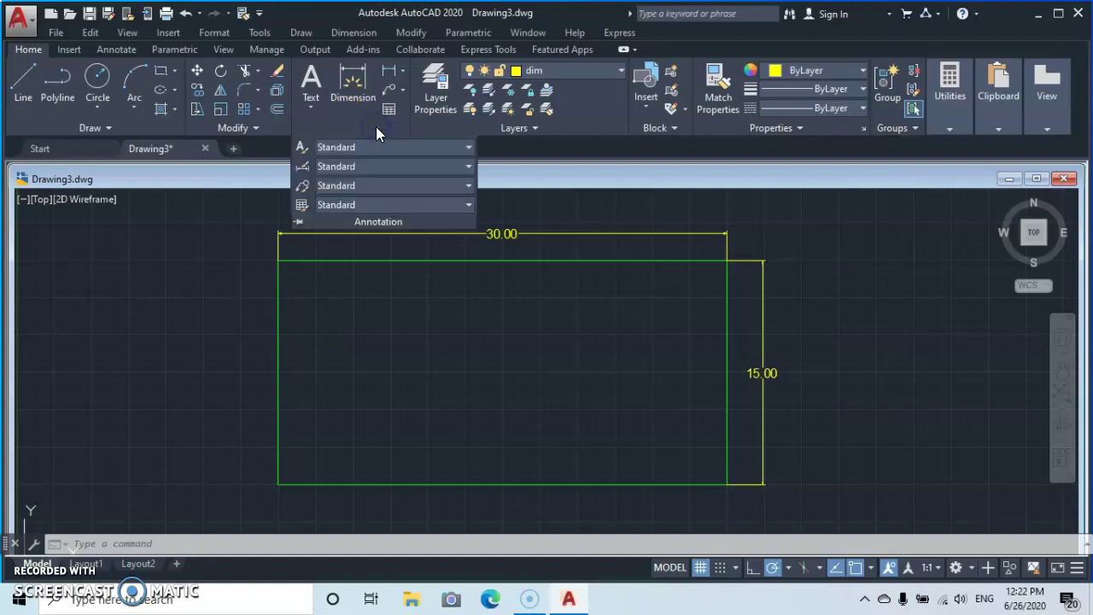
click(302, 168)
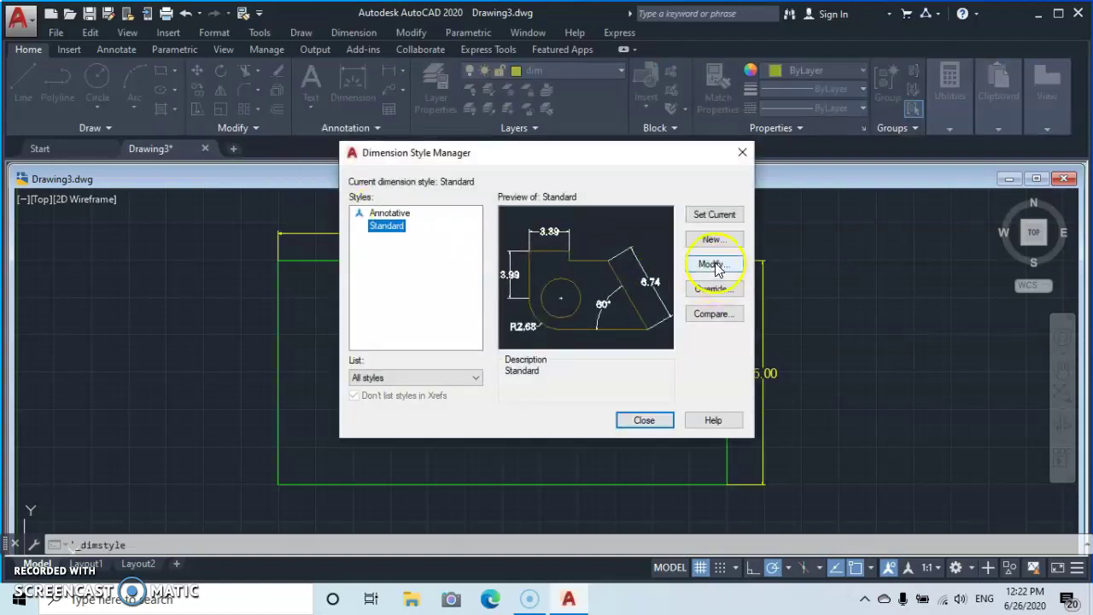
click(716, 264)
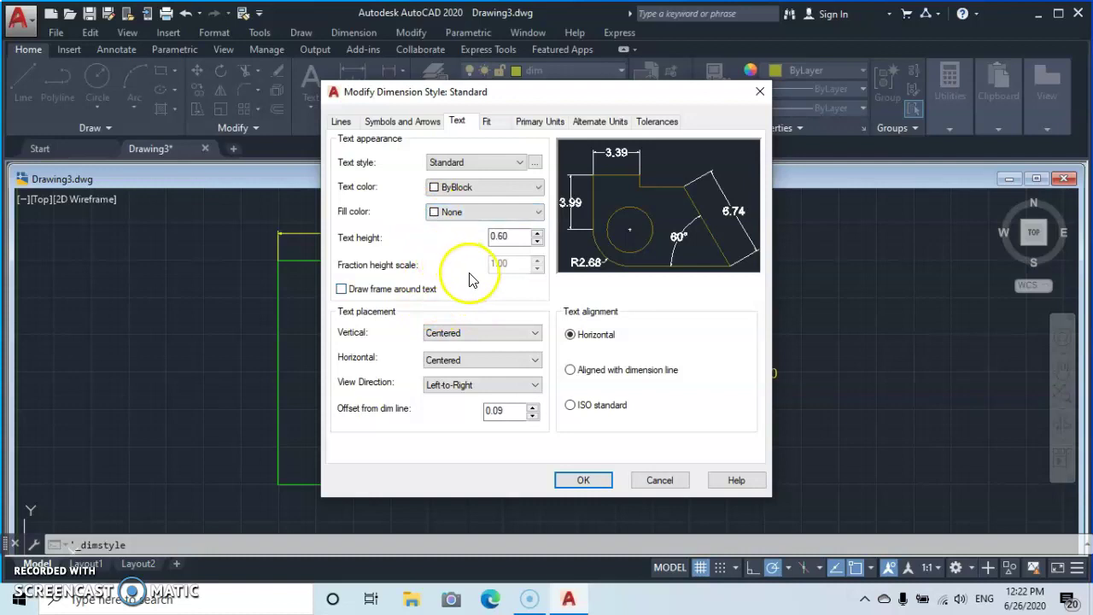
click(535, 124)
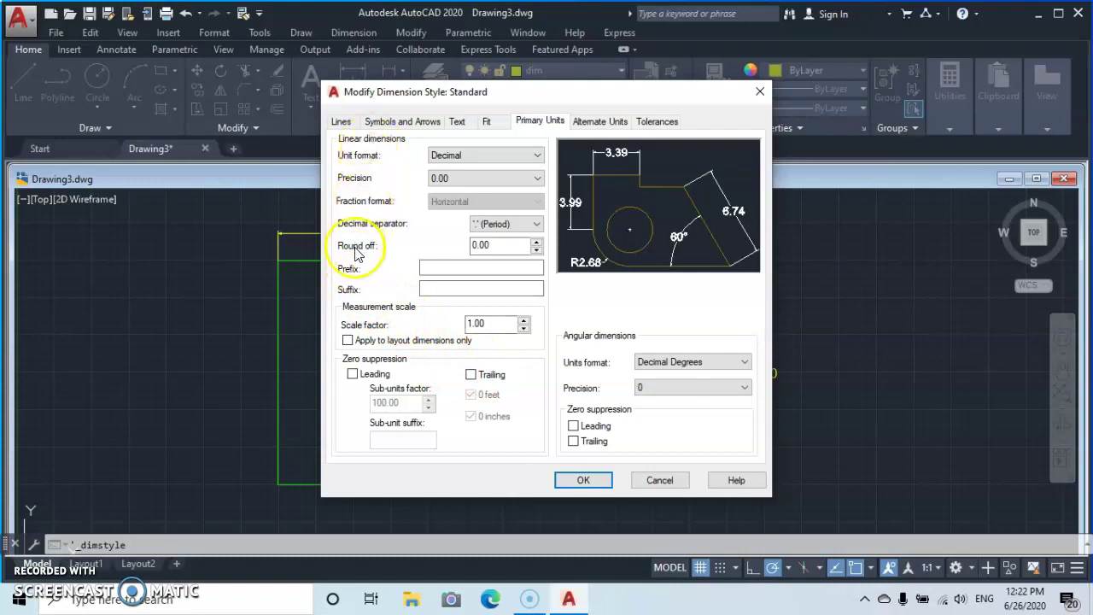
click(347, 295)
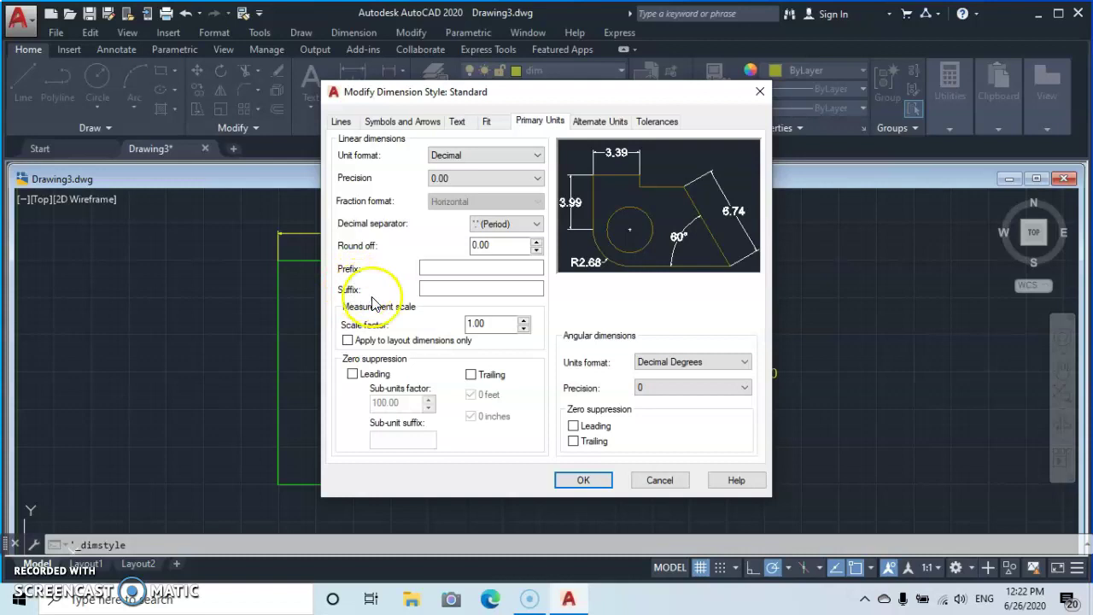
click(444, 289)
click(443, 288)
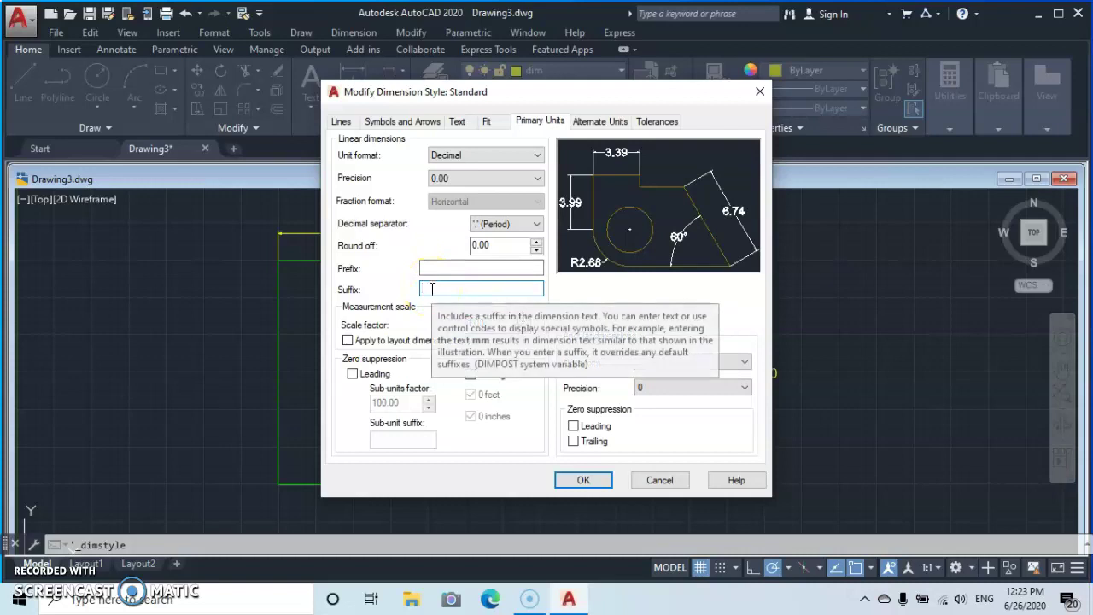
text(m)
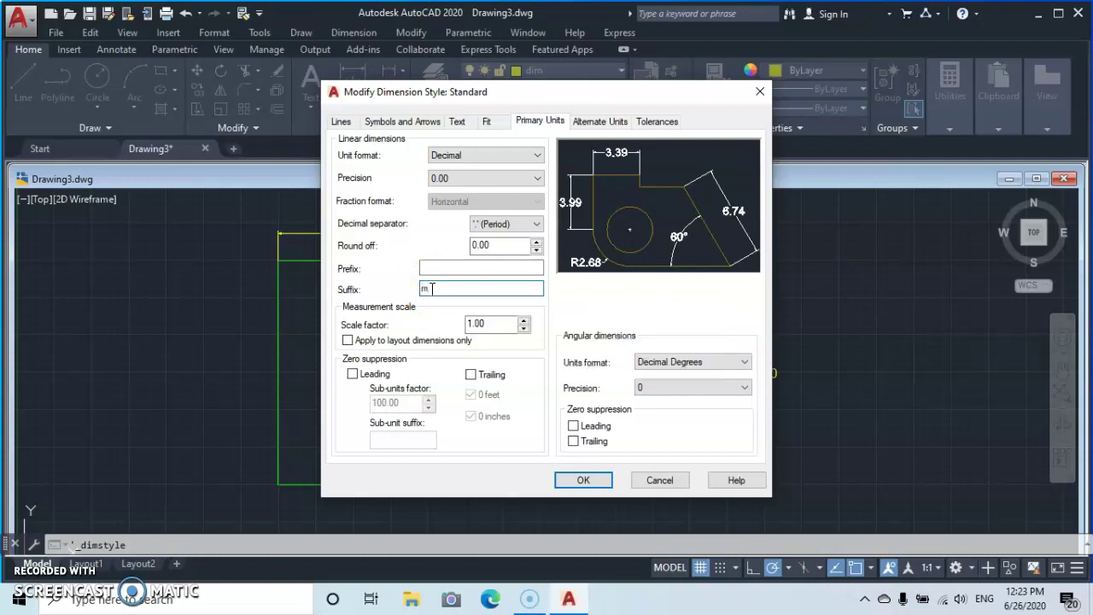
click(583, 480)
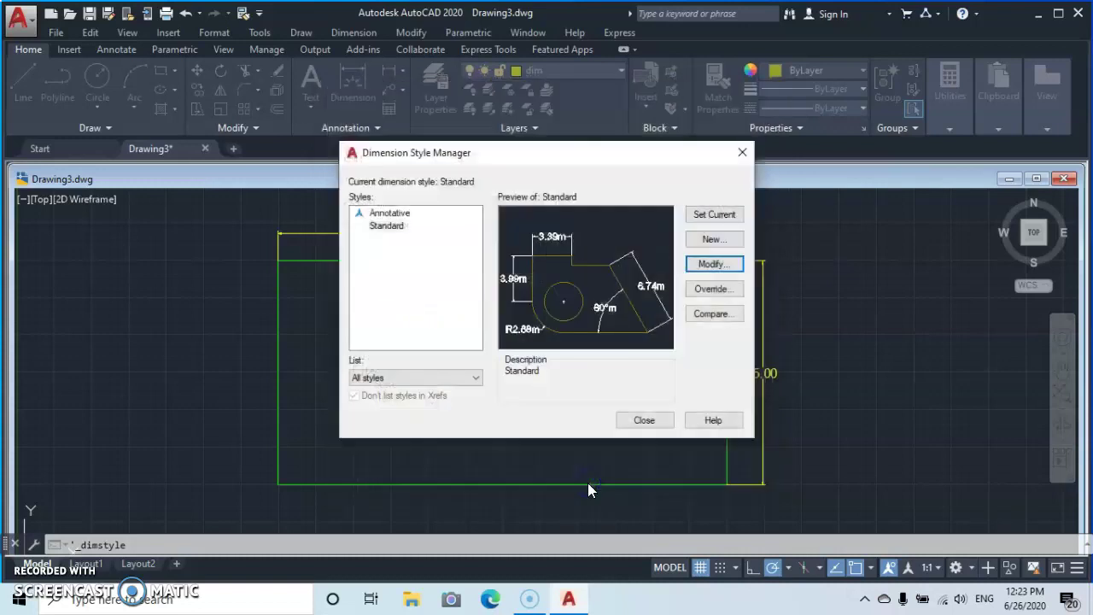
click(632, 423)
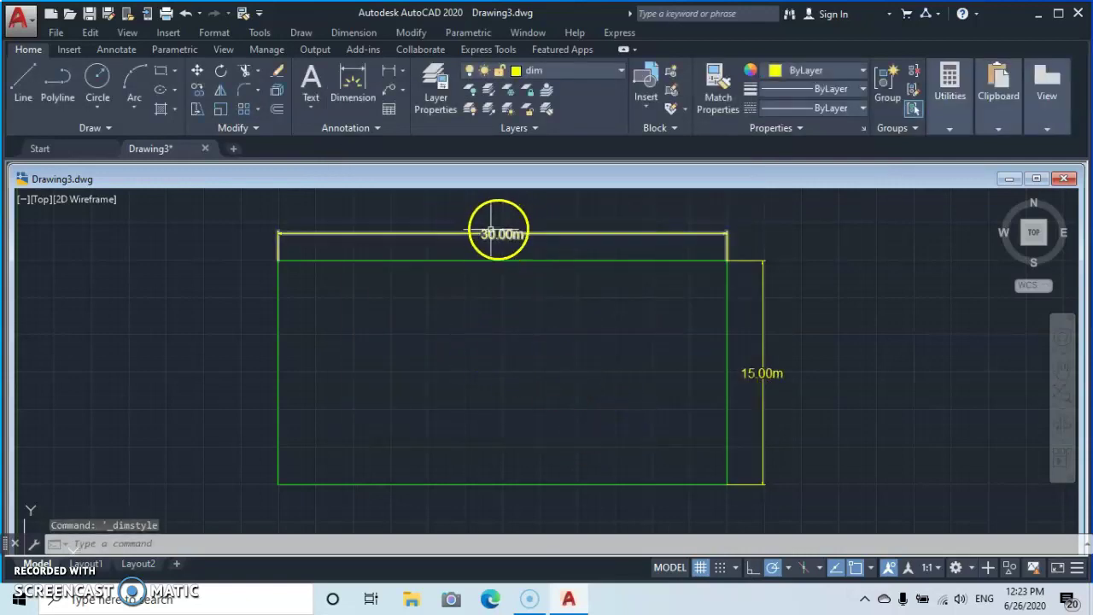
Examine the text of the rectangle's horizontal and vertical dimensions up close, including the unit suffix
scroll(771, 373, up, 2)
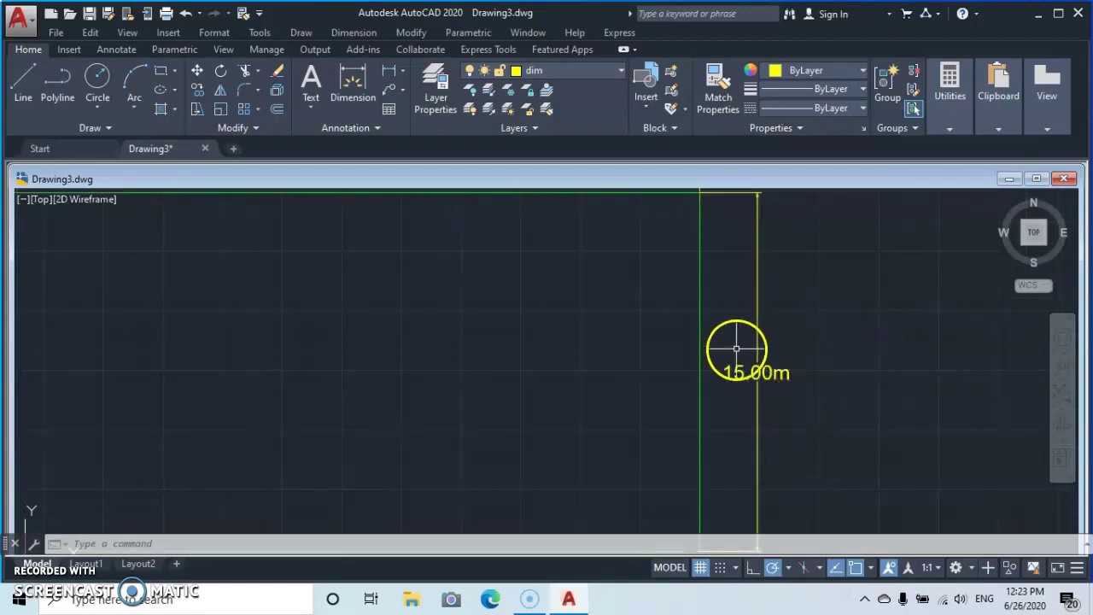
scroll(760, 369, down, 4)
scroll(623, 302, up, 3)
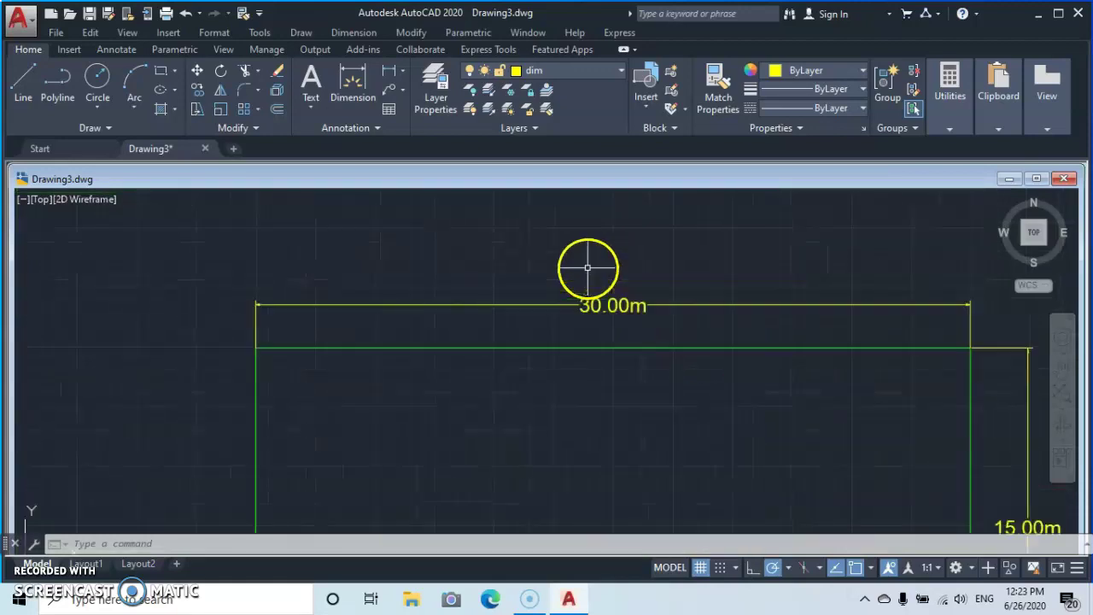
middle_drag(630, 312, 548, 295)
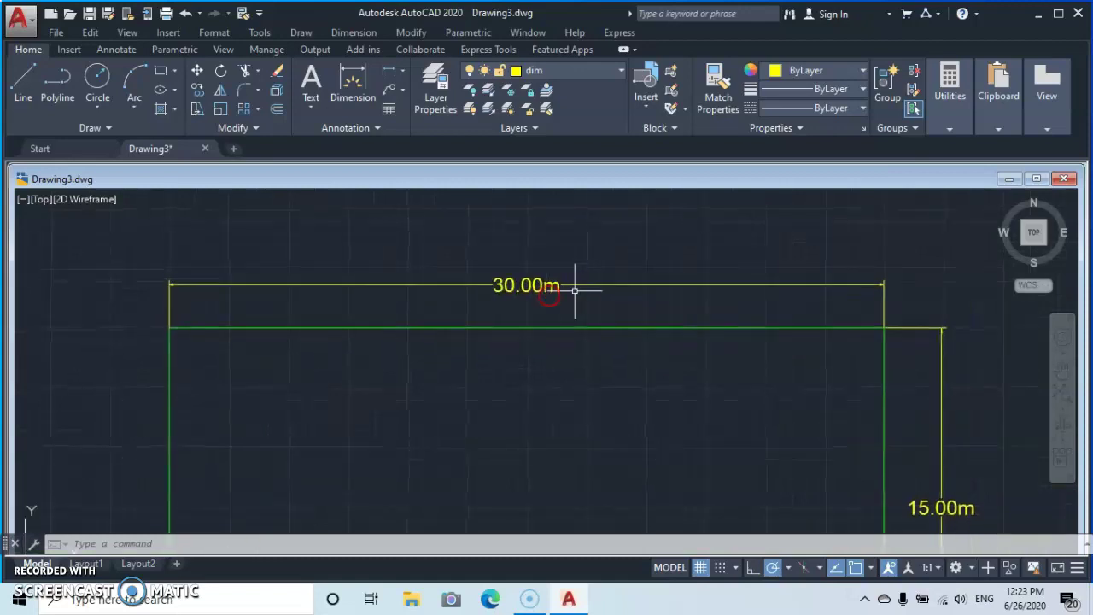
scroll(575, 291, up, 2)
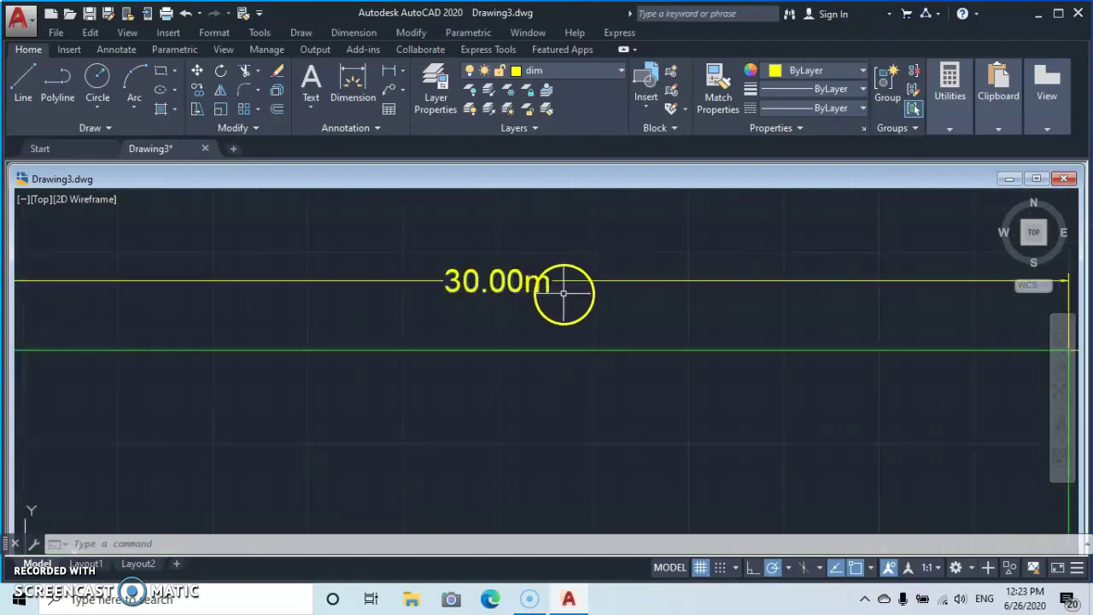
scroll(564, 297, down, 4)
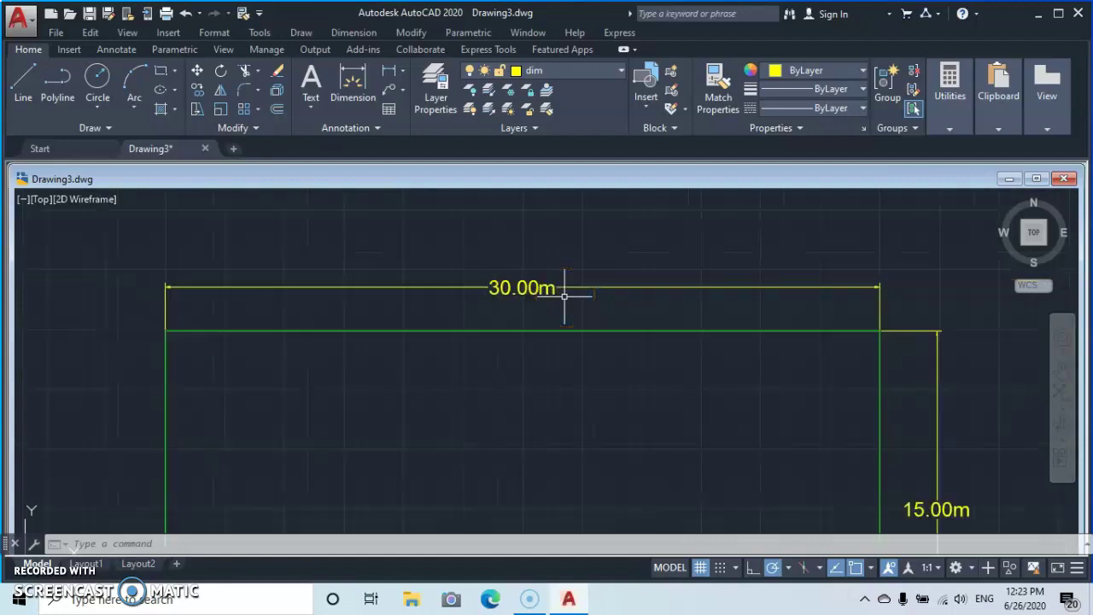
mouse_move(566, 295)
middle_down()
mouse_move(556, 257)
mouse_move(551, 276)
middle_up()
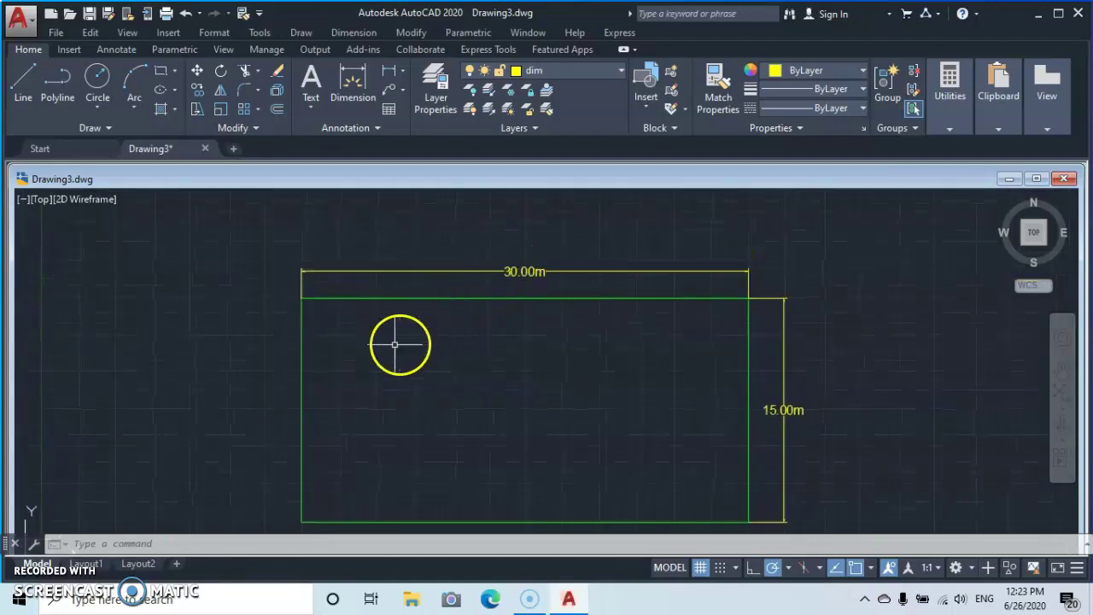